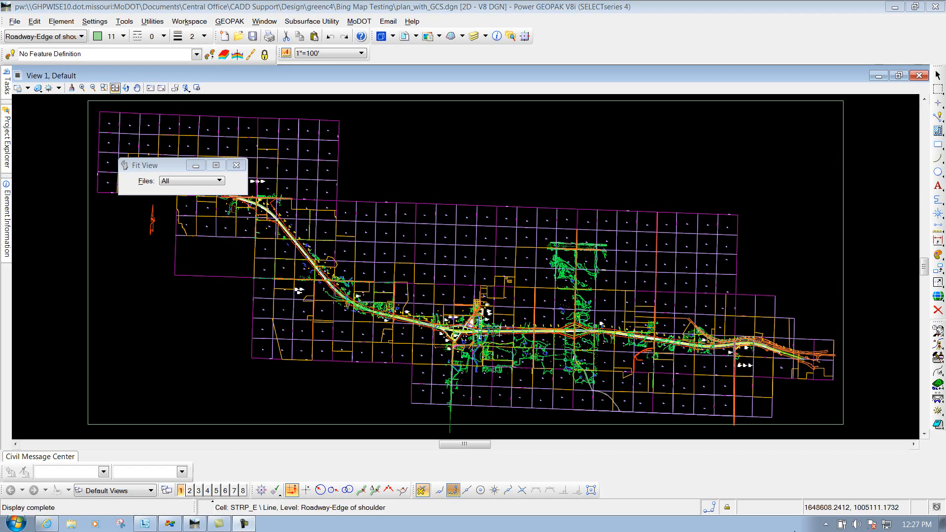
View the web document on using and printing Bing Maps in MicroStation, and return to the drawing.
{"action": "left_click", "coordinate": [46, 523]}
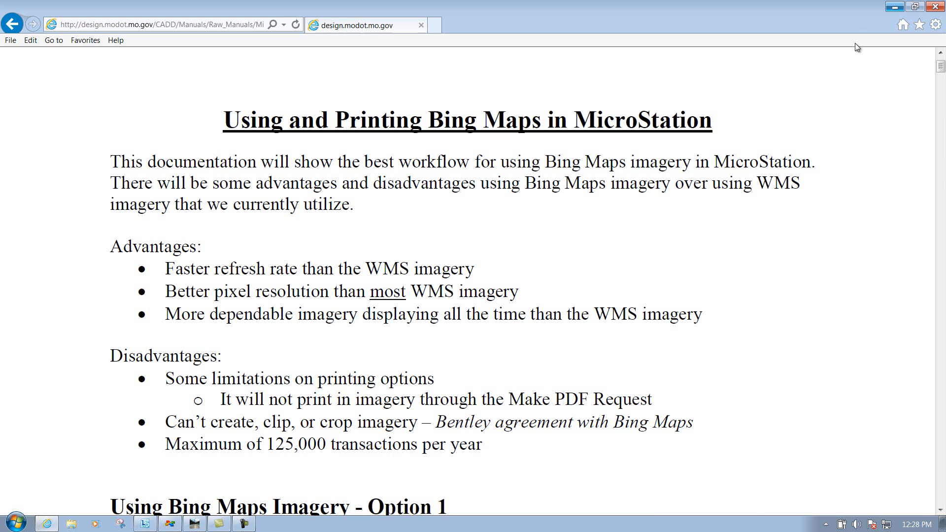
{"action": "left_click", "coordinate": [893, 8]}
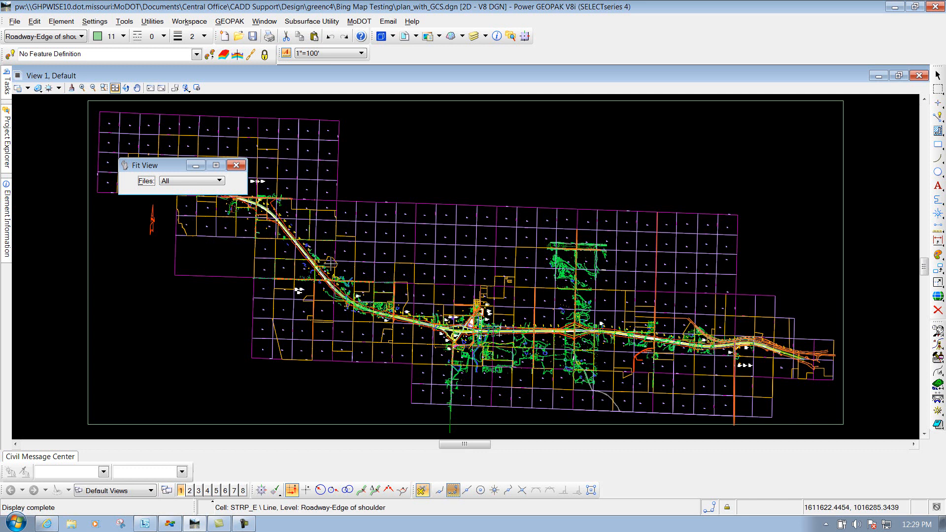
Attach Bing Maps imagery to the drawing through Raster Manager, using the Aerial layer.
{"action": "left_click", "coordinate": [429, 38]}
{"action": "left_click_drag", "start_coordinate": [394, 218], "coordinate": [341, 165]}
{"action": "left_click", "coordinate": [318, 177]}
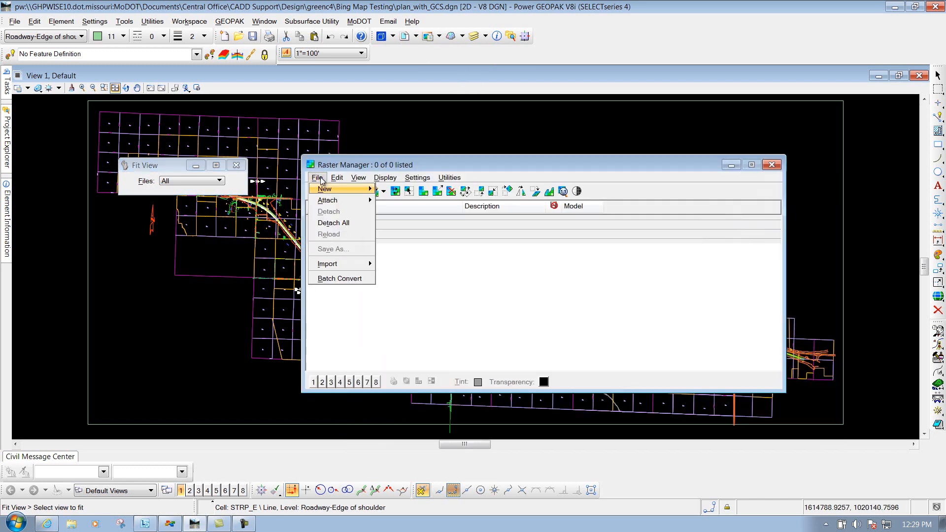
{"action": "mouse_move", "coordinate": [329, 202]}
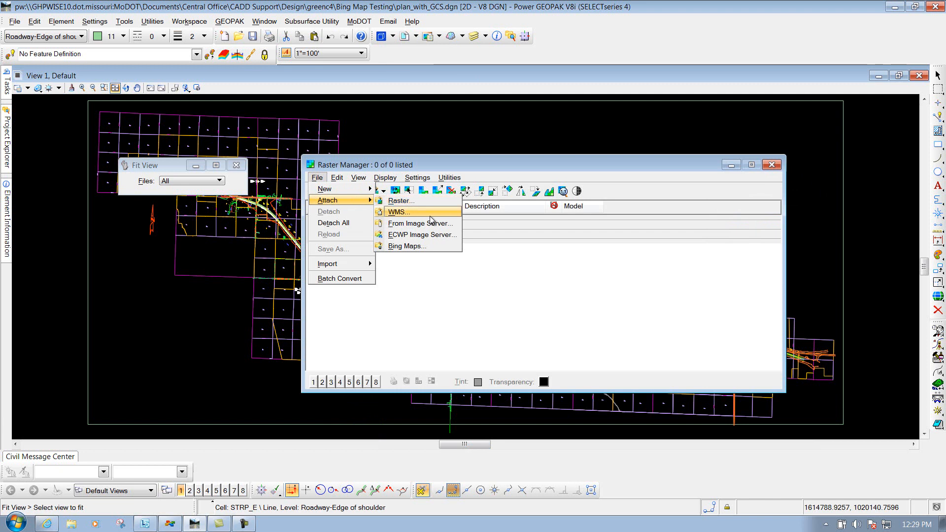
{"action": "left_click", "coordinate": [406, 245]}
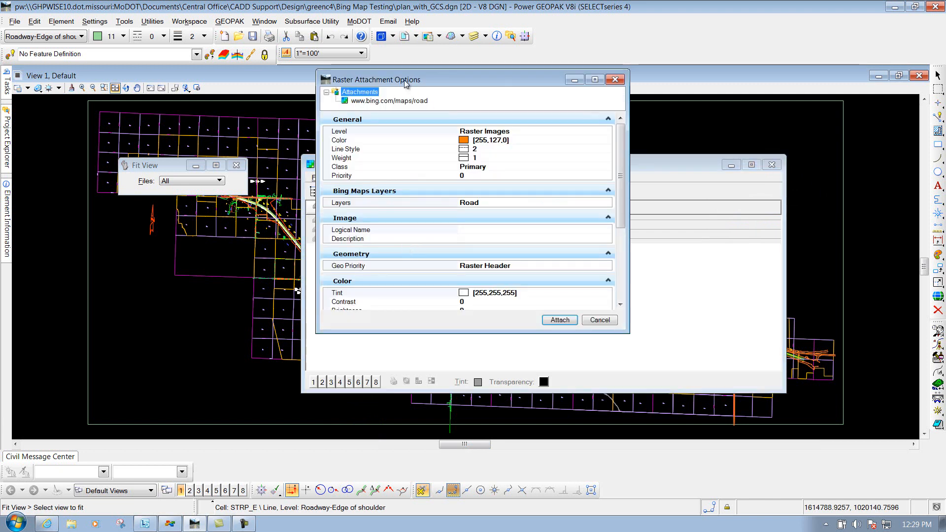
{"action": "left_click_drag", "start_coordinate": [404, 82], "coordinate": [357, 97]}
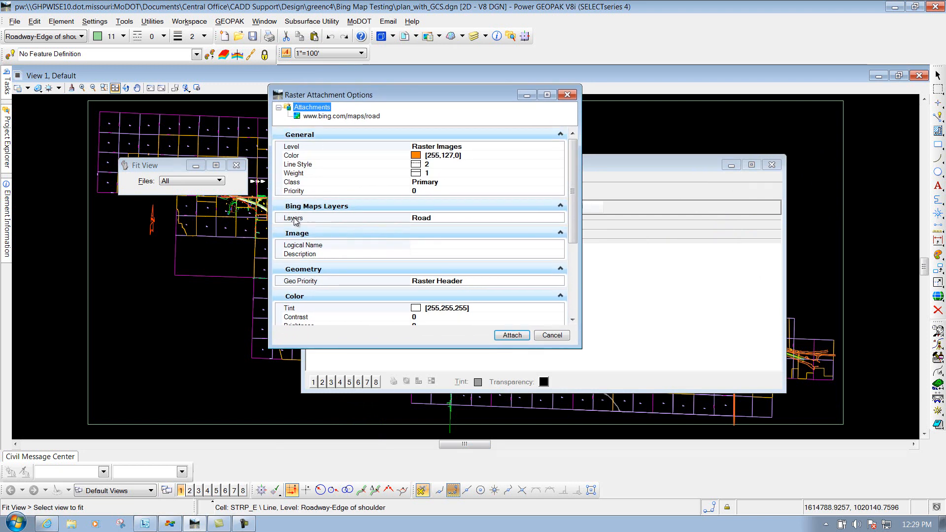
{"action": "left_click", "coordinate": [458, 219]}
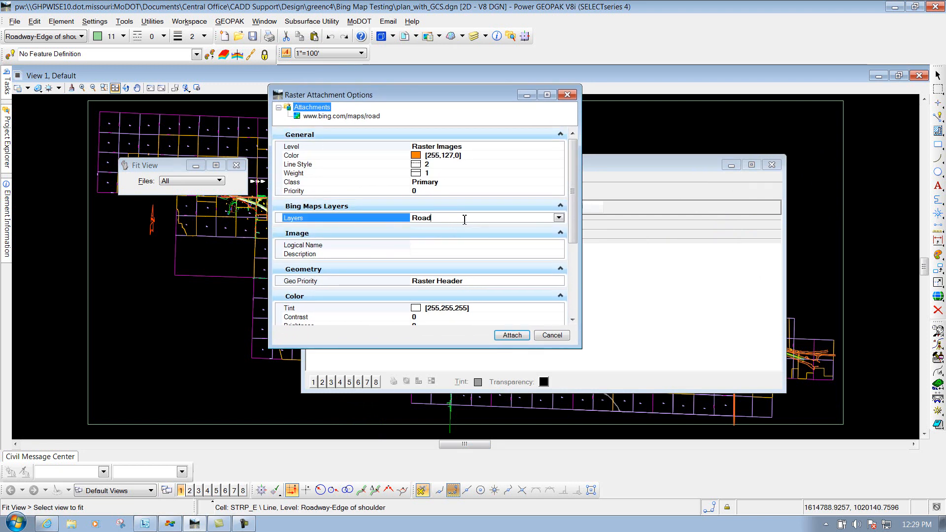
{"action": "left_click", "coordinate": [559, 218]}
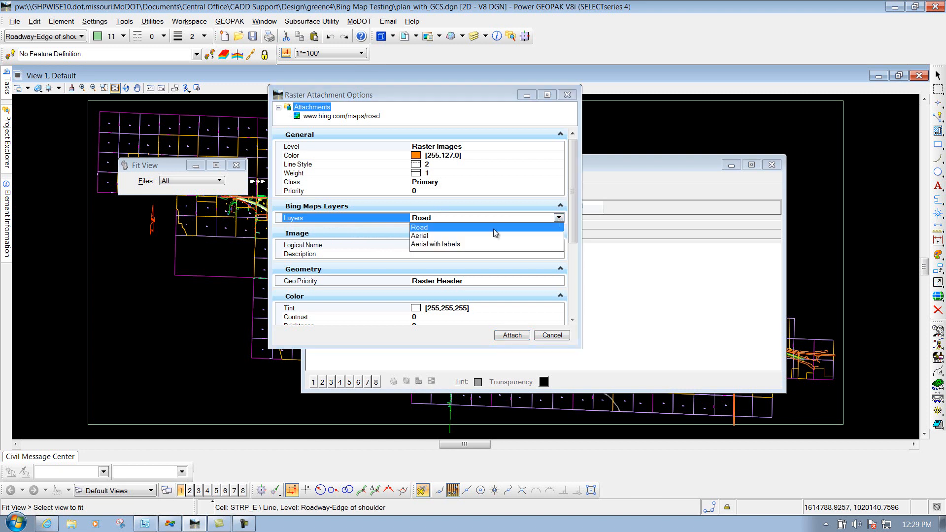
{"action": "left_click", "coordinate": [429, 236]}
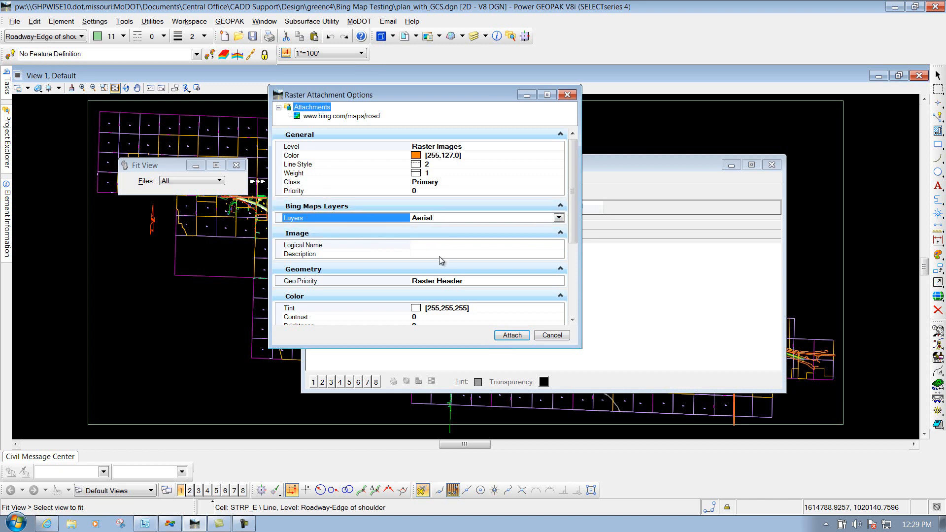
{"action": "left_click", "coordinate": [512, 335]}
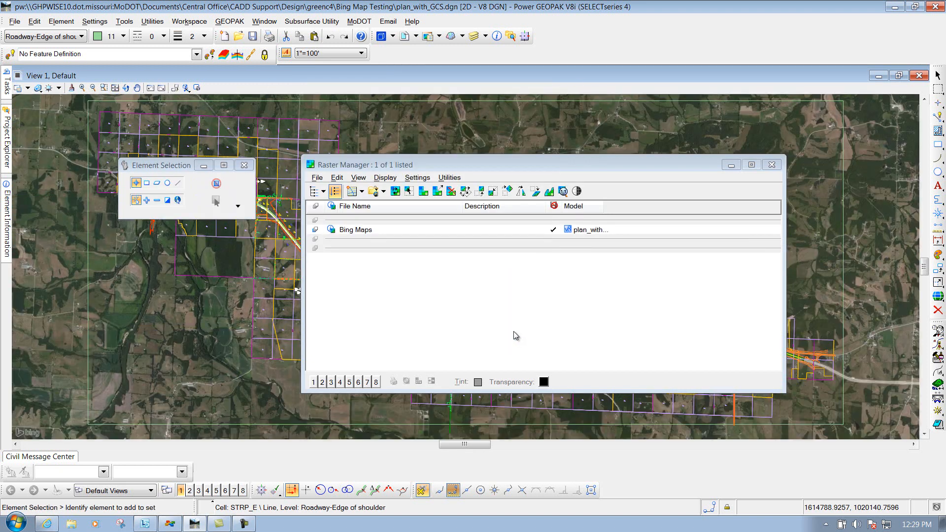
{"action": "left_click", "coordinate": [772, 164]}
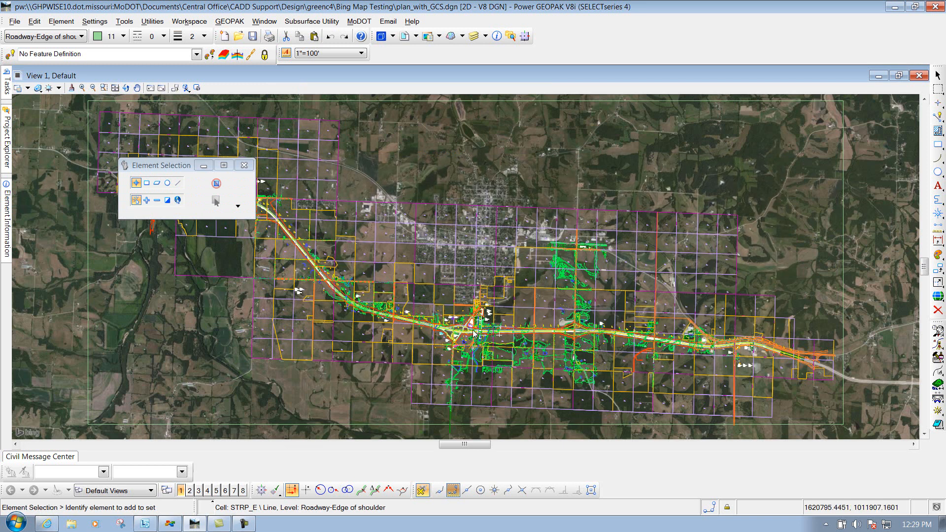
Check the drawing's current geographic coordinate system.
{"action": "mouse_move", "coordinate": [457, 346]}
{"action": "scroll", "coordinate": [476, 336], "scroll_direction": "up", "scroll_amount": 1}
{"action": "scroll", "coordinate": [476, 336], "scroll_direction": "up", "scroll_amount": 1}
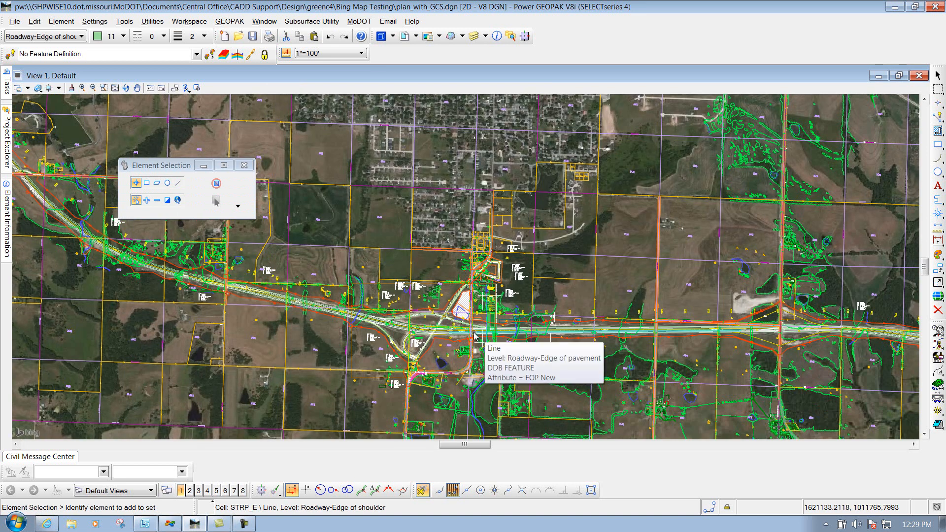
{"action": "left_click", "coordinate": [937, 297]}
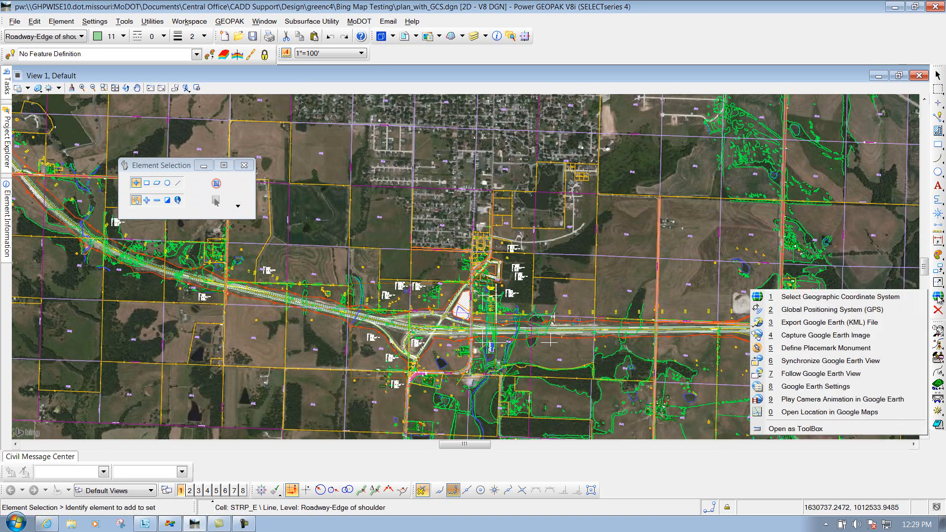
{"action": "left_click", "coordinate": [799, 298]}
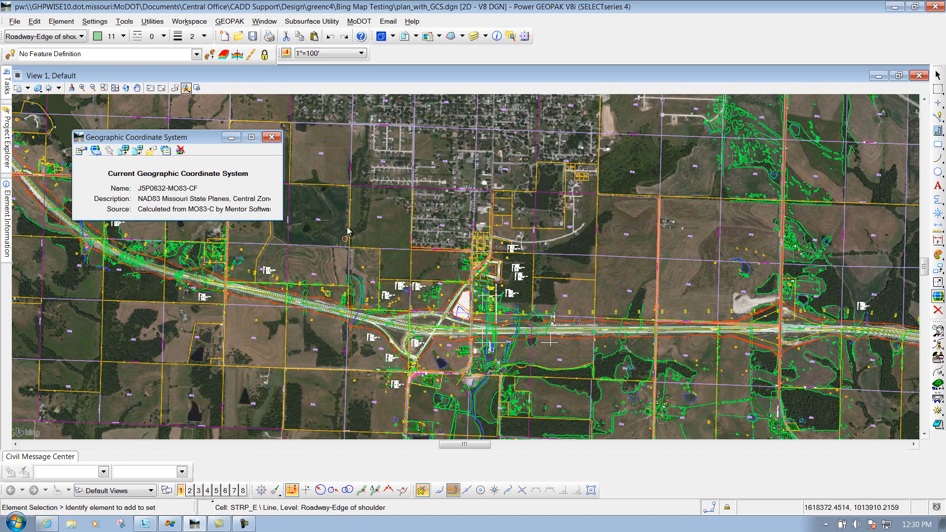
{"action": "left_click_drag", "start_coordinate": [188, 138], "coordinate": [180, 153]}
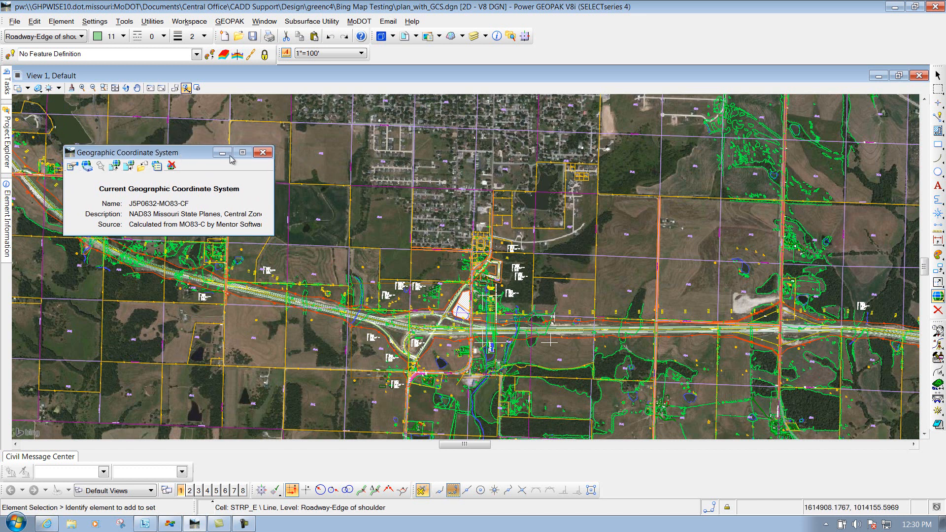
{"action": "left_click", "coordinate": [265, 154]}
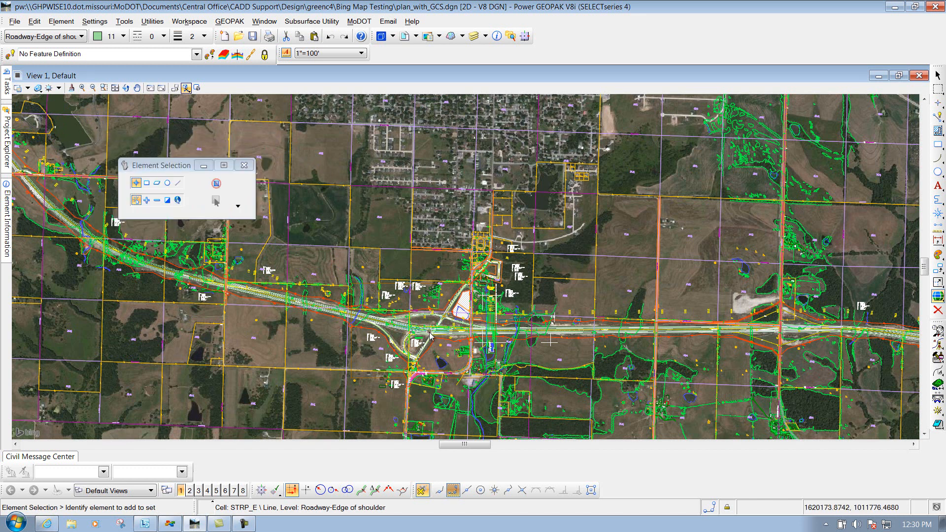
Examine how the aerial imagery lines up with the roadway linework around the interchange at close and wide zoom levels.
{"action": "scroll", "coordinate": [429, 337], "scroll_direction": "up", "scroll_amount": 5}
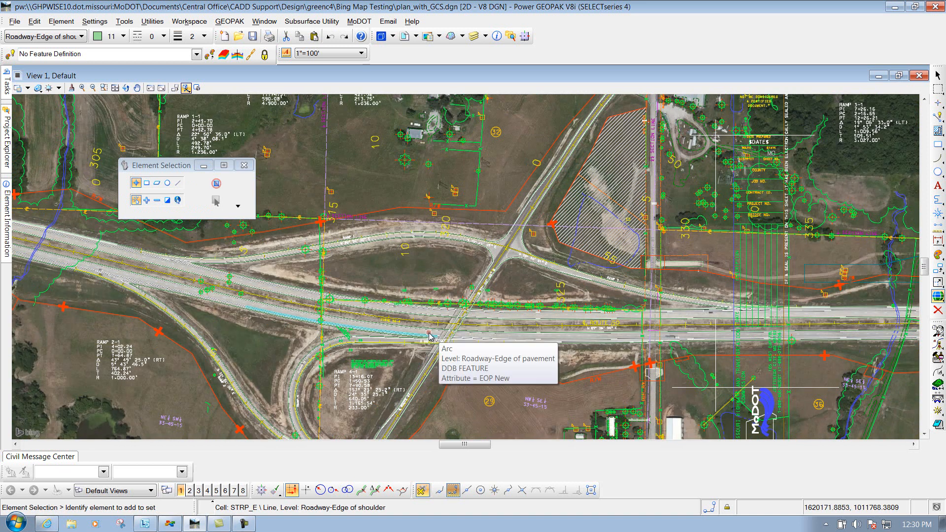
{"action": "scroll", "coordinate": [260, 312], "scroll_direction": "down", "scroll_amount": 5}
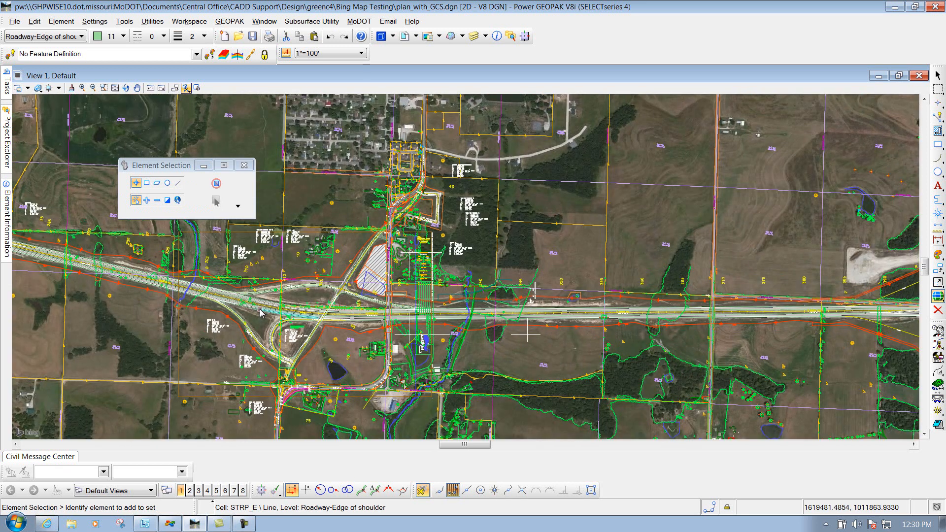
{"action": "scroll", "coordinate": [260, 312], "scroll_direction": "up", "scroll_amount": 5}
{"action": "scroll", "coordinate": [302, 306], "scroll_direction": "up", "scroll_amount": 2}
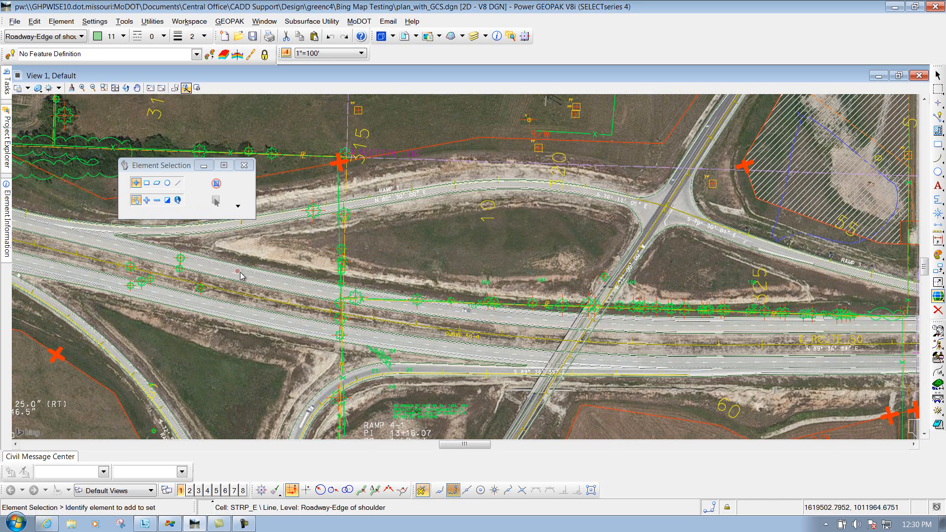
{"action": "scroll", "coordinate": [245, 276], "scroll_direction": "up", "scroll_amount": 2}
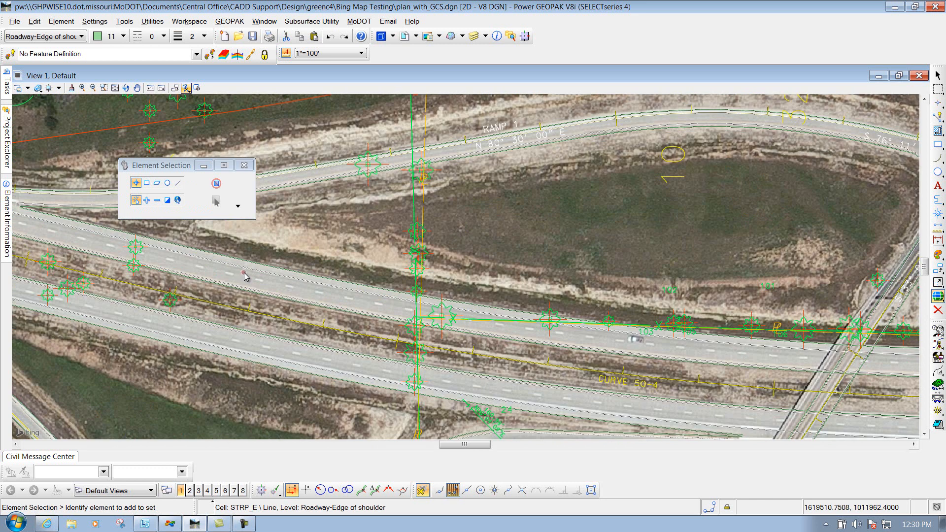
{"action": "scroll", "coordinate": [244, 274], "scroll_direction": "up", "scroll_amount": 2}
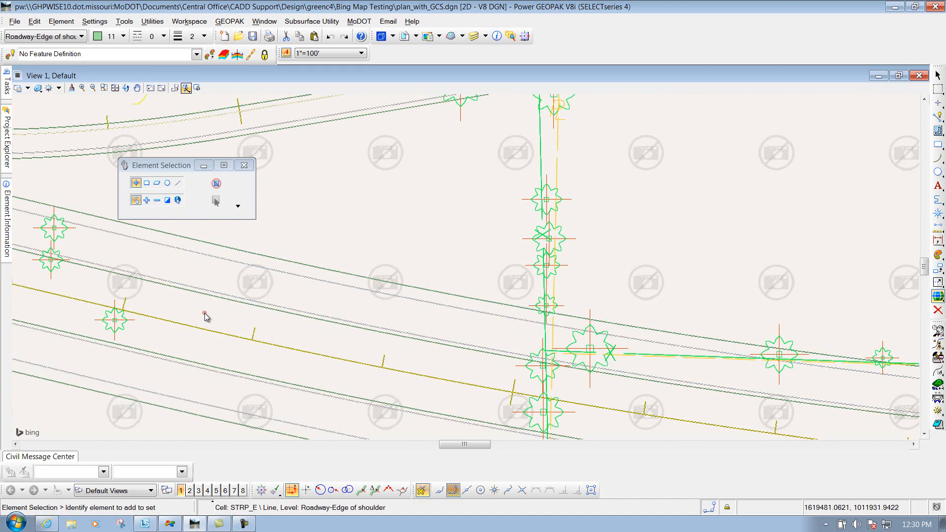
{"action": "scroll", "coordinate": [205, 316], "scroll_direction": "down", "scroll_amount": 2}
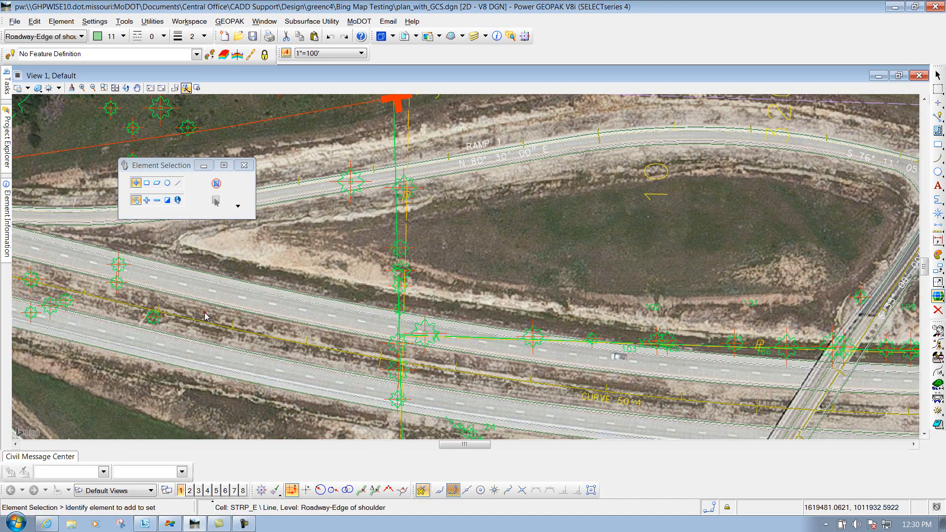
{"action": "scroll", "coordinate": [205, 315], "scroll_direction": "down", "scroll_amount": 2}
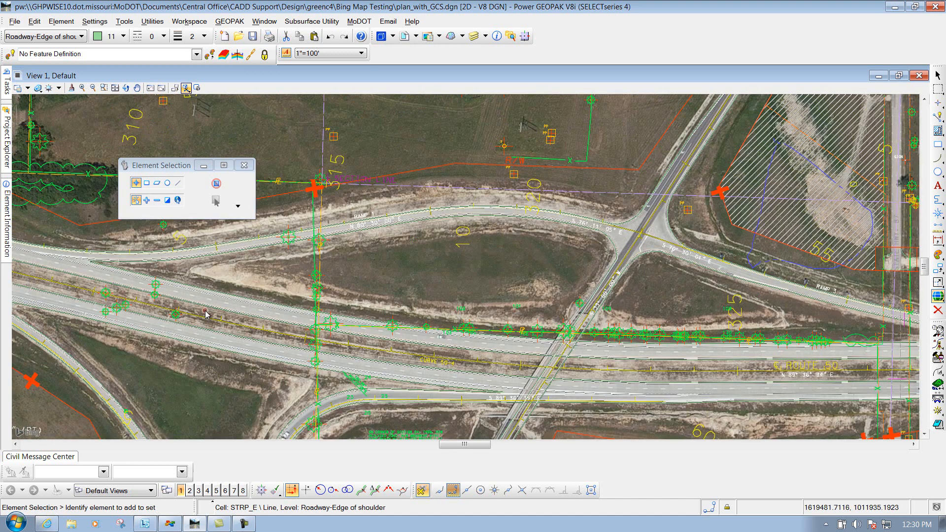
{"action": "scroll", "coordinate": [205, 316], "scroll_direction": "down", "scroll_amount": 4}
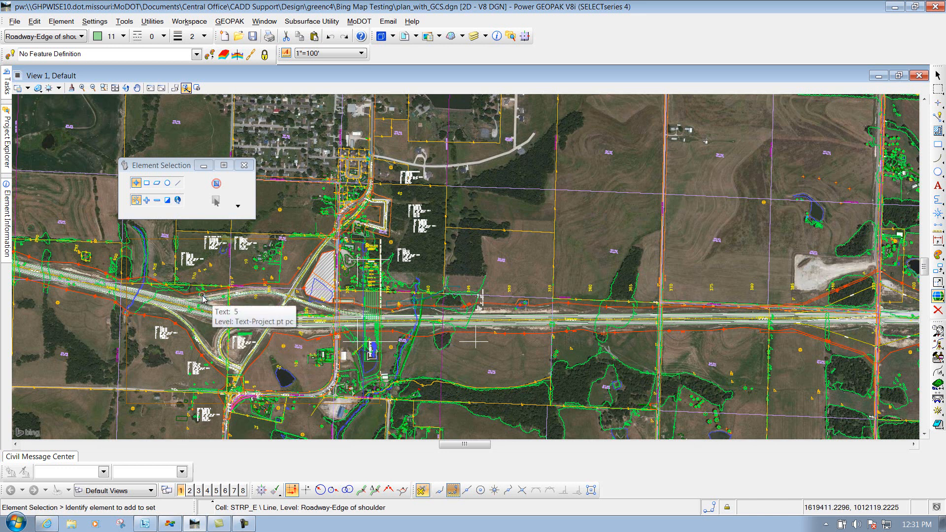
{"action": "scroll", "coordinate": [317, 274], "scroll_direction": "down", "scroll_amount": 5}
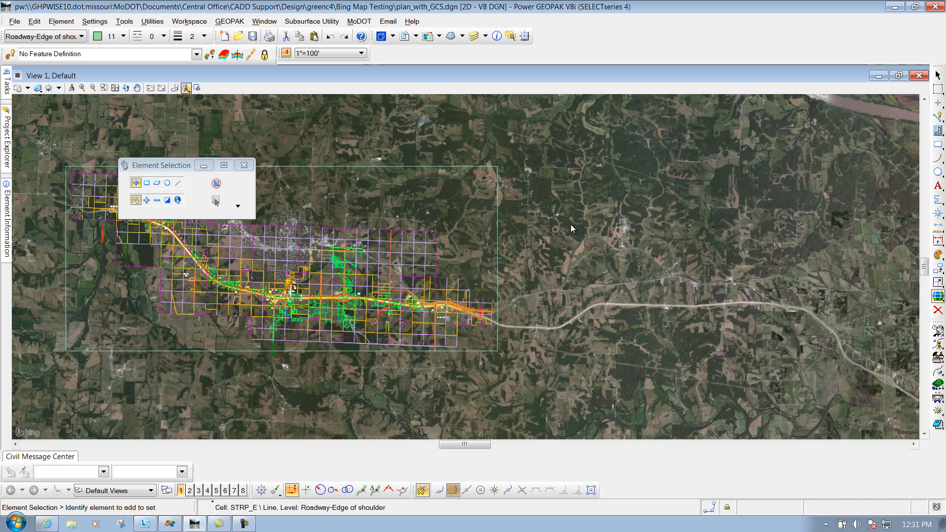
Fit the view to all files and return to the project area.
{"action": "left_click", "coordinate": [115, 88]}
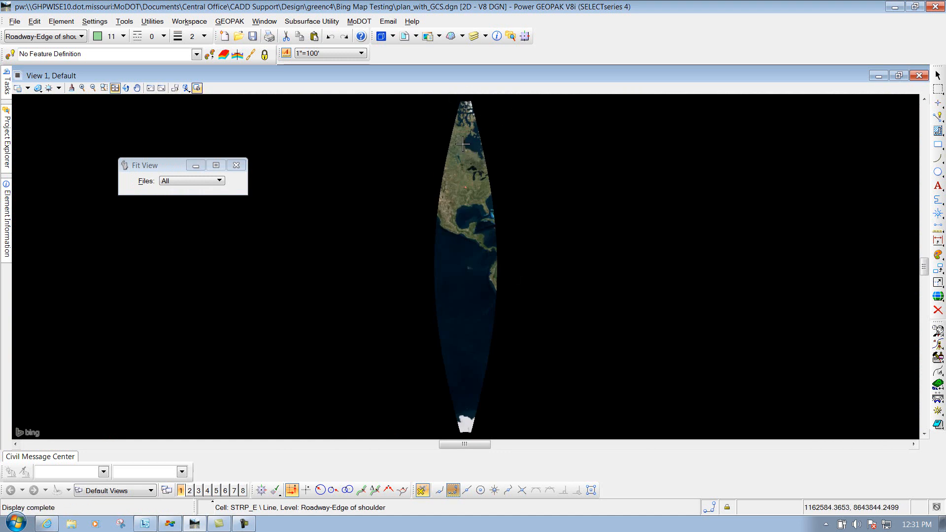
{"action": "scroll", "coordinate": [469, 189], "scroll_direction": "up", "scroll_amount": 4}
{"action": "scroll", "coordinate": [427, 194], "scroll_direction": "up", "scroll_amount": 5}
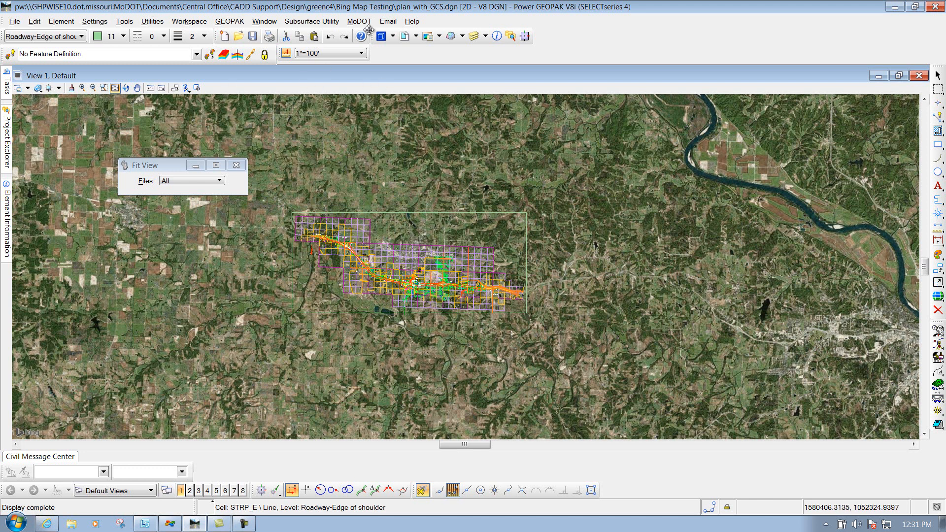
Turn off the display of the Bing Maps raster in View 1.
{"action": "left_click", "coordinate": [428, 36]}
{"action": "left_click", "coordinate": [358, 230]}
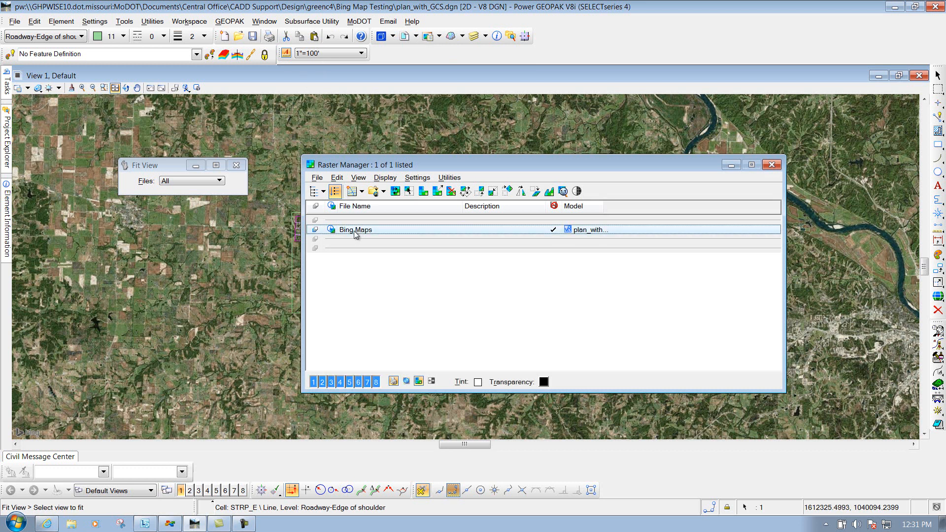
{"action": "left_click", "coordinate": [313, 382]}
{"action": "left_click", "coordinate": [771, 164]}
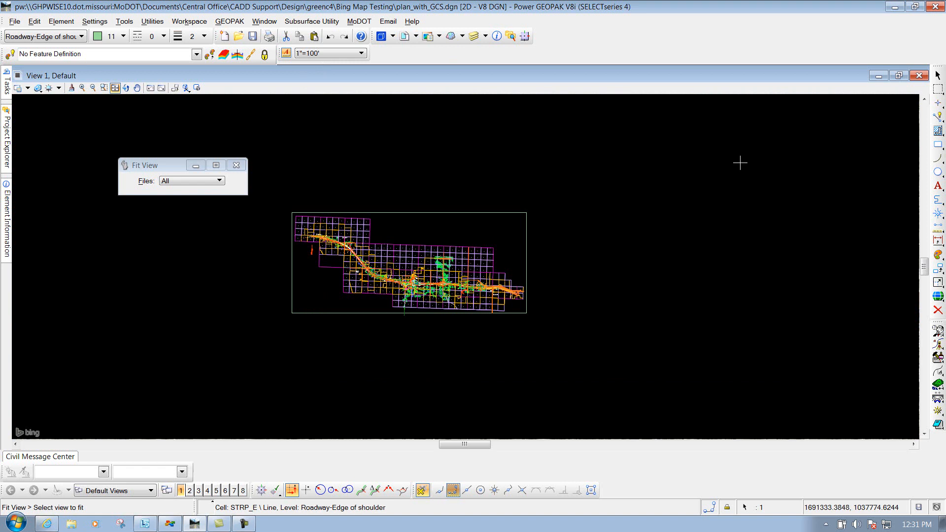
{"action": "key", "text": "Return"}
Start attaching a new reference file and browse to the Design - English folder within the CADD_Standards seed files.
{"action": "left_click", "coordinate": [404, 38]}
{"action": "left_click_drag", "start_coordinate": [219, 126], "coordinate": [234, 124]}
{"action": "left_click", "coordinate": [216, 134]}
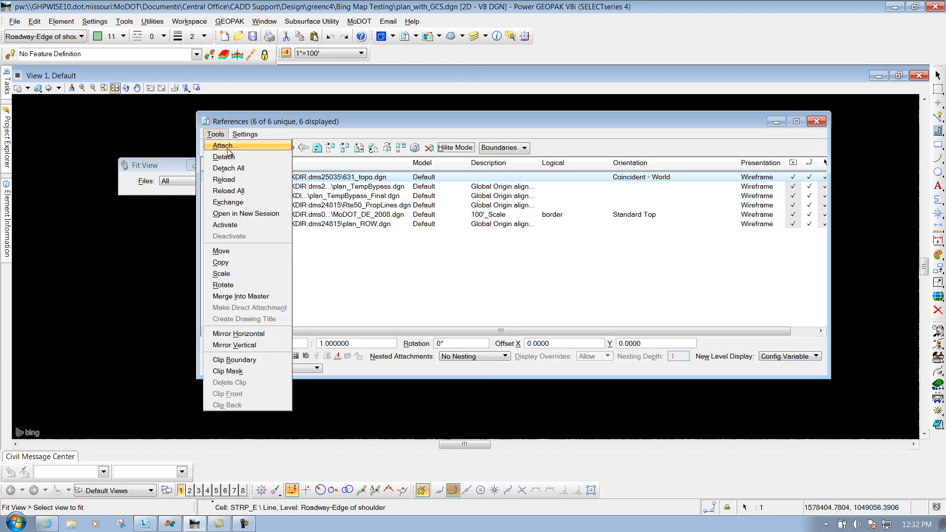
{"action": "left_click", "coordinate": [223, 145]}
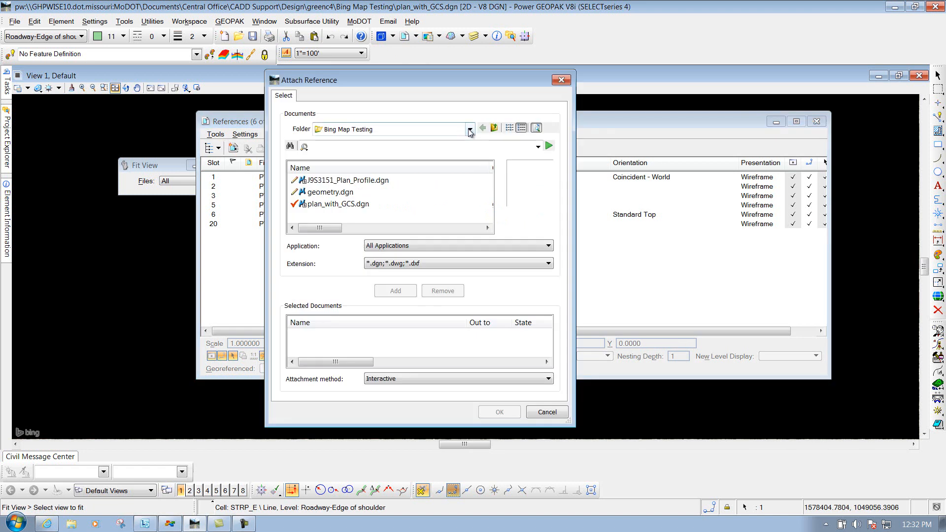
{"action": "left_click", "coordinate": [469, 130]}
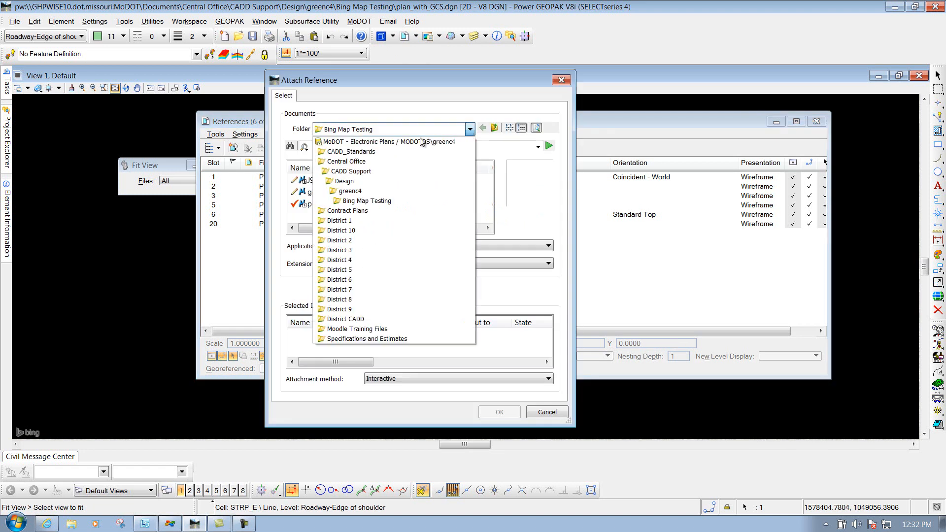
{"action": "left_click", "coordinate": [339, 152]}
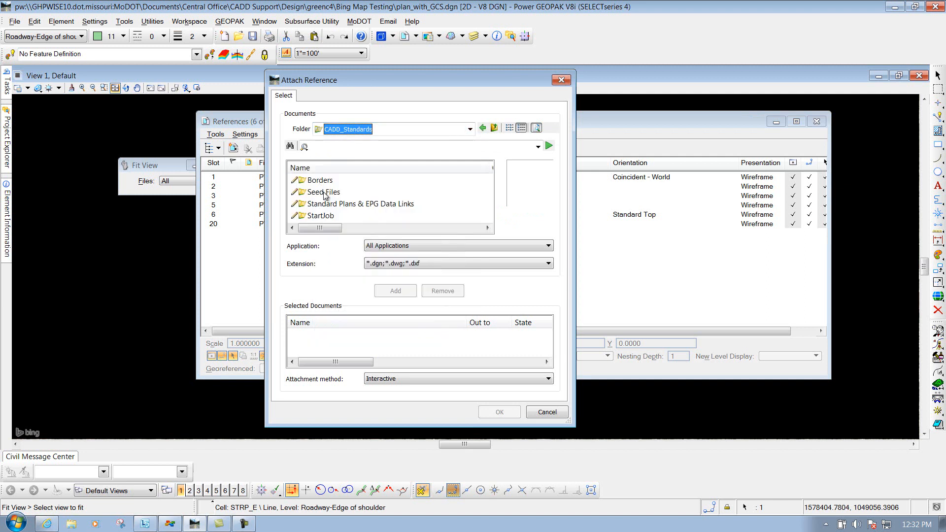
{"action": "double_click", "coordinate": [324, 192]}
{"action": "double_click", "coordinate": [329, 193]}
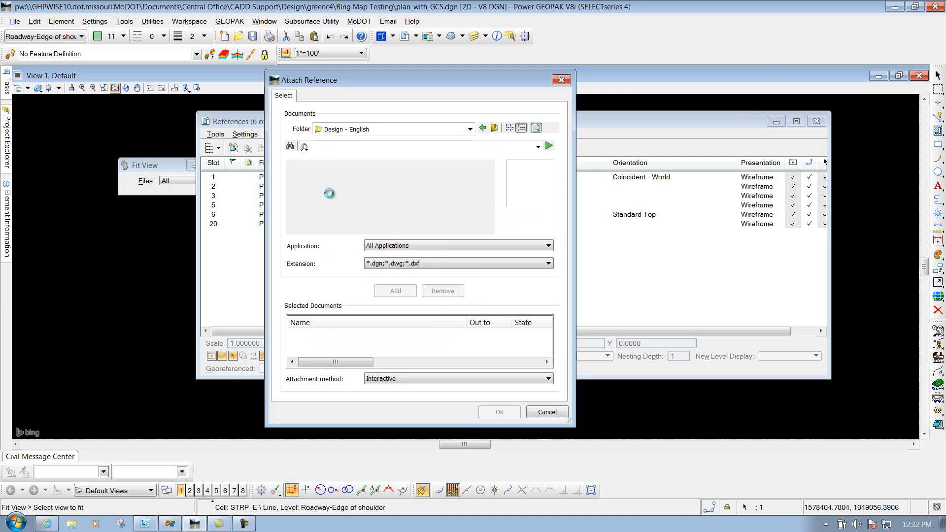
Choose bing_map_central_zone.dgn as the document to attach as a reference.
{"action": "left_click", "coordinate": [487, 219]}
{"action": "left_click", "coordinate": [487, 218]}
{"action": "left_click", "coordinate": [487, 219]}
{"action": "left_click", "coordinate": [488, 219]}
{"action": "left_click", "coordinate": [487, 219]}
{"action": "left_click", "coordinate": [487, 219]}
{"action": "left_click", "coordinate": [488, 218]}
{"action": "left_click", "coordinate": [487, 218]}
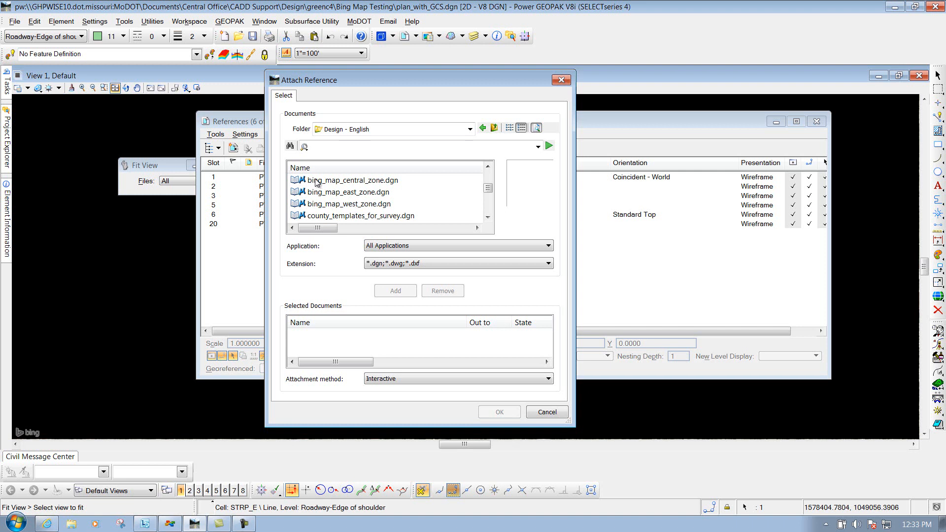
{"action": "left_click", "coordinate": [362, 181]}
{"action": "left_click", "coordinate": [396, 292]}
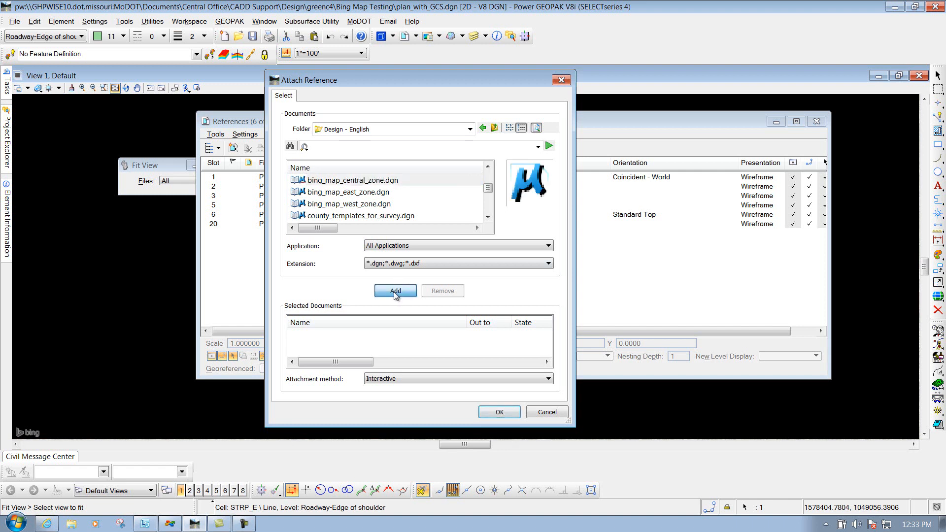
{"action": "left_click", "coordinate": [500, 413]}
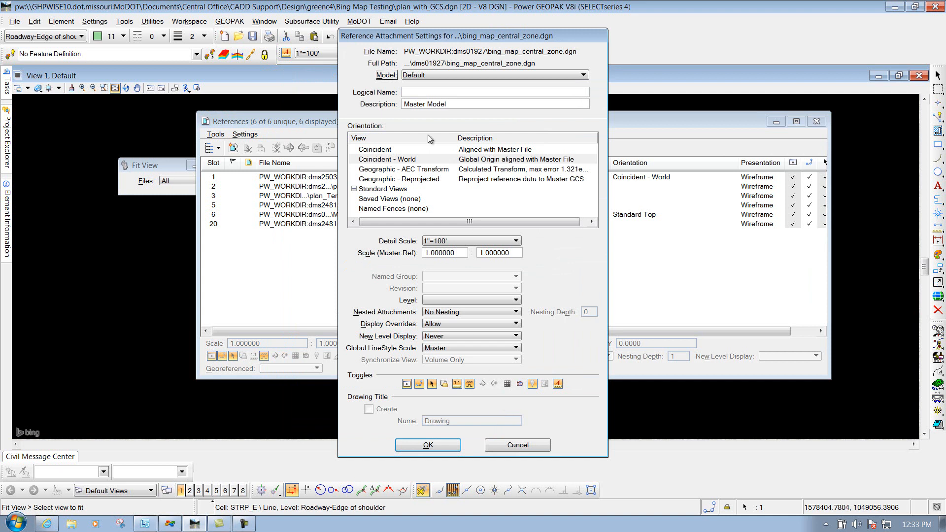
Attach the central zone map reference with the Geographic - Reprojected orientation and close the references list.
{"action": "left_click", "coordinate": [404, 180]}
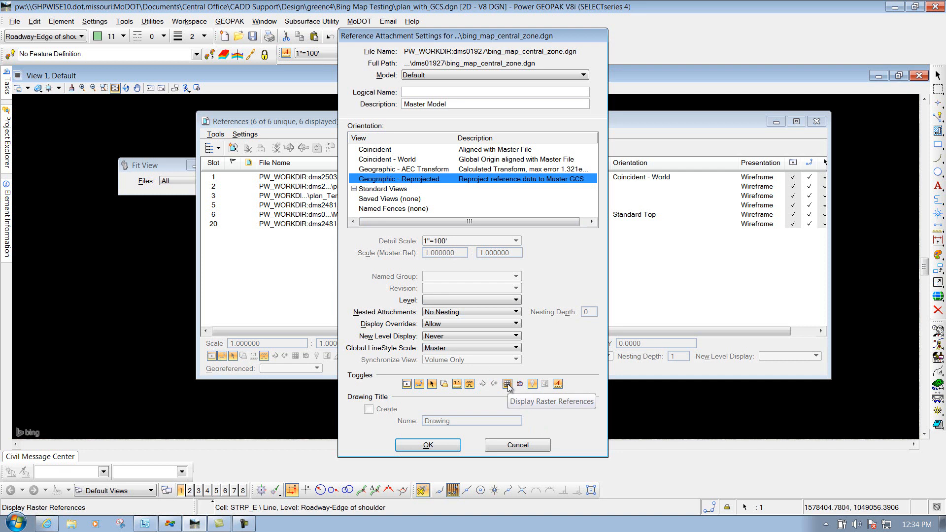
{"action": "left_click", "coordinate": [429, 446]}
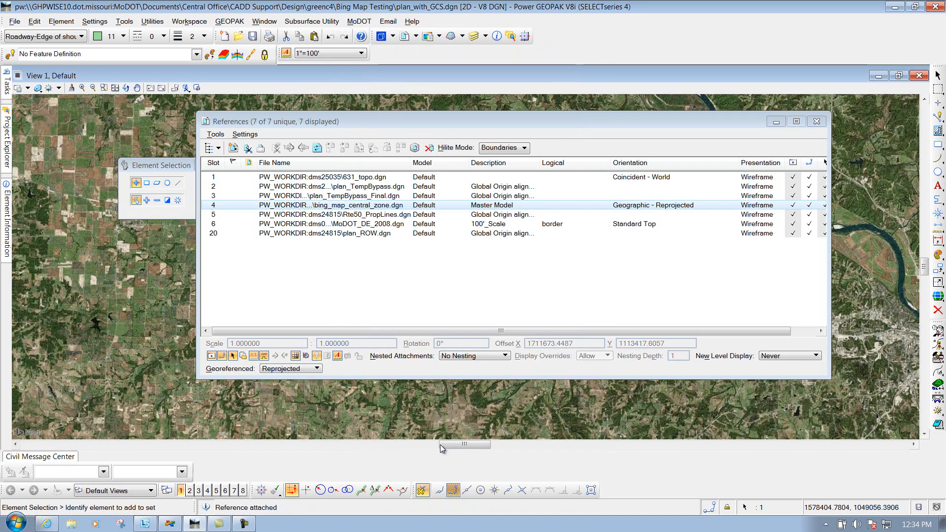
{"action": "left_click", "coordinate": [825, 126]}
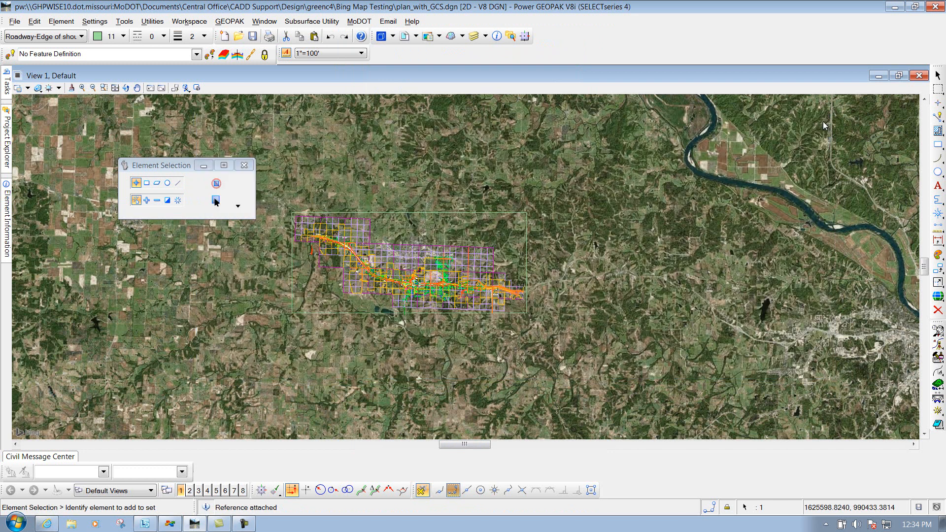
Switch the display of the bing_map_central_zone.dgn reference off and back on to compare the imagery around the interchange.
{"action": "scroll", "coordinate": [412, 282], "scroll_direction": "up", "scroll_amount": 6}
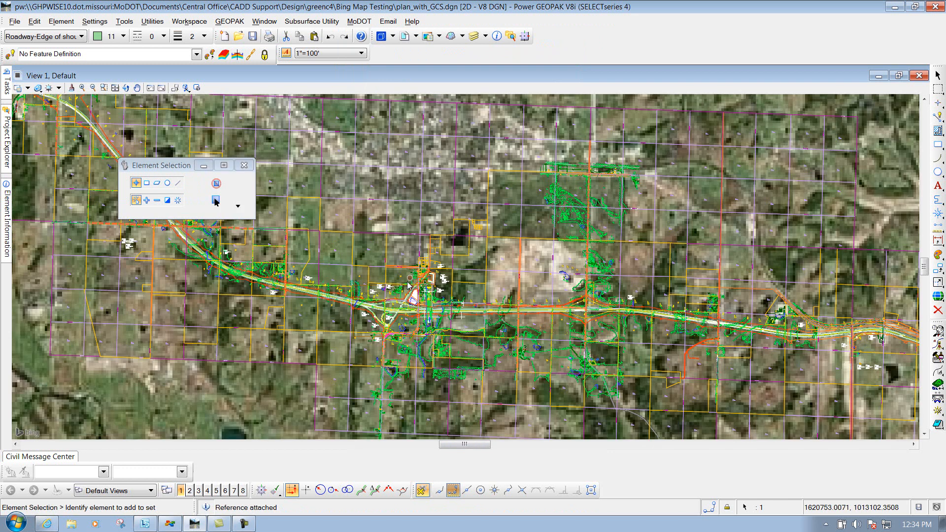
{"action": "scroll", "coordinate": [412, 281], "scroll_direction": "up", "scroll_amount": 3}
{"action": "scroll", "coordinate": [389, 306], "scroll_direction": "down", "scroll_amount": 1}
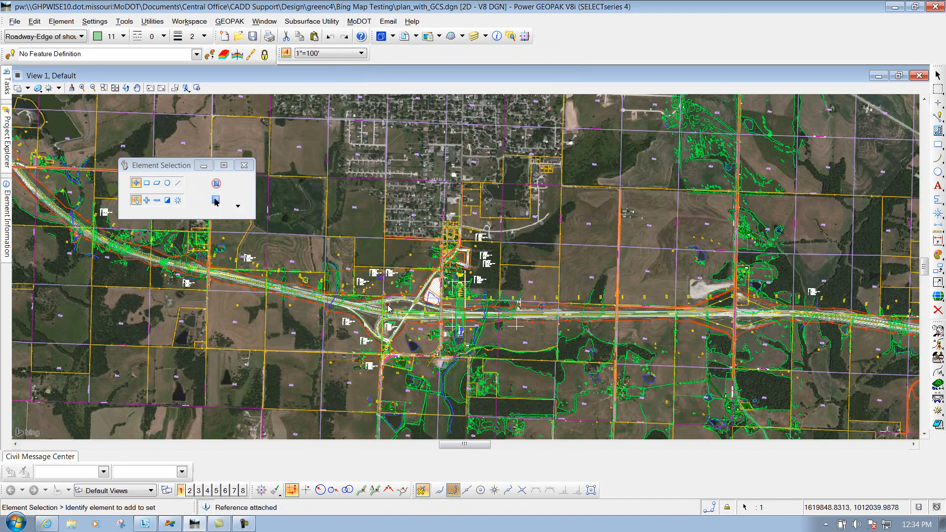
{"action": "scroll", "coordinate": [388, 307], "scroll_direction": "up", "scroll_amount": 3}
{"action": "left_click", "coordinate": [404, 36]}
{"action": "left_click", "coordinate": [339, 206]}
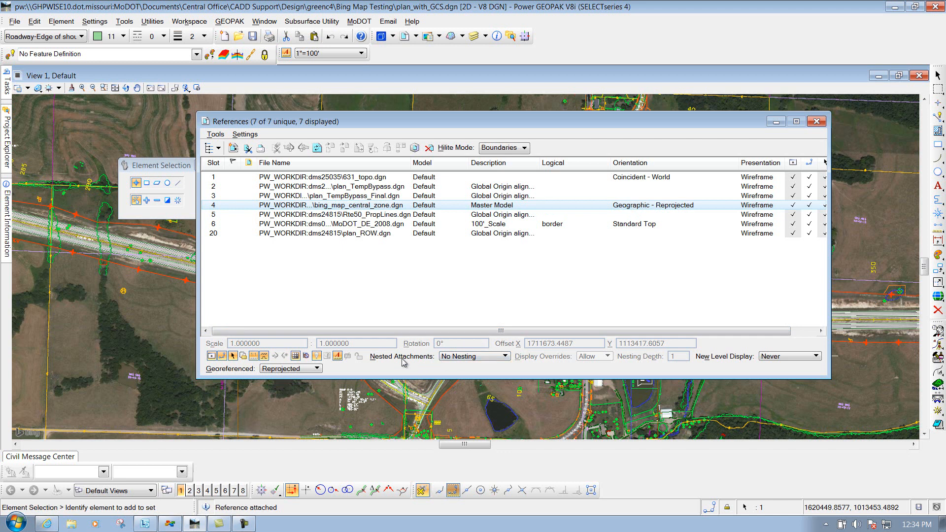
{"action": "left_click", "coordinate": [793, 205]}
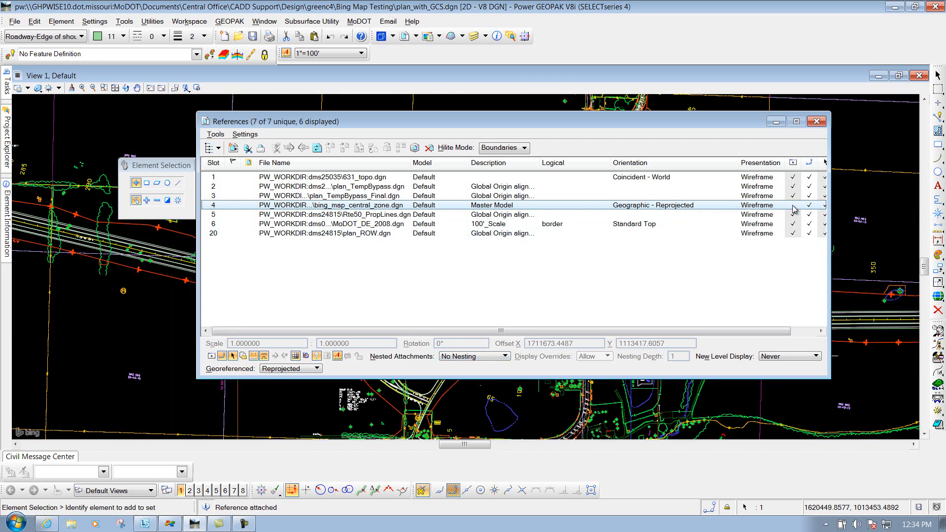
{"action": "left_click", "coordinate": [792, 205]}
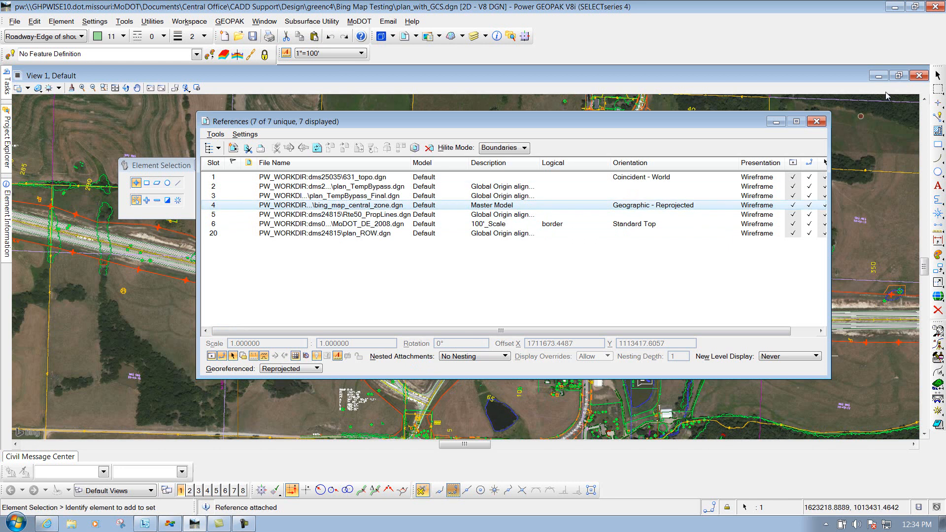
{"action": "left_click", "coordinate": [817, 122]}
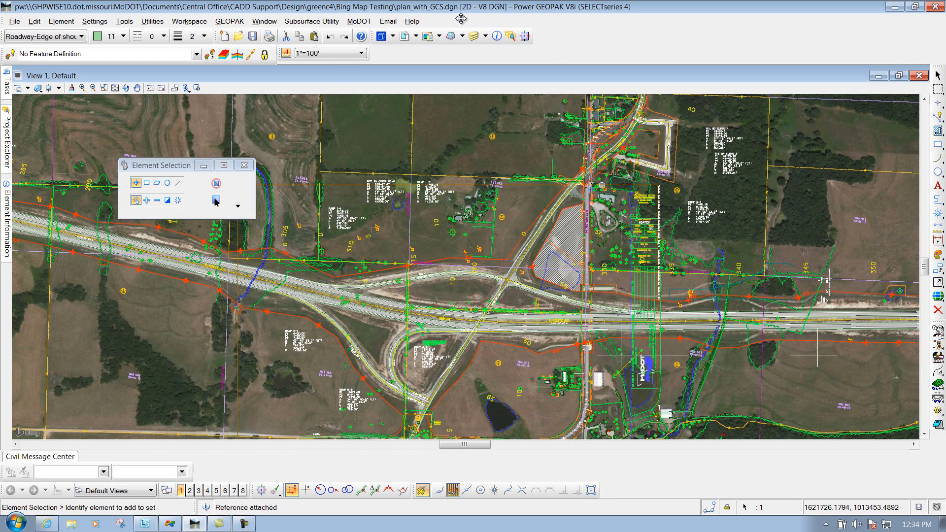
Detach the Bing Maps raster that belongs directly to the plan_with_GCS model.
{"action": "left_click", "coordinate": [428, 36]}
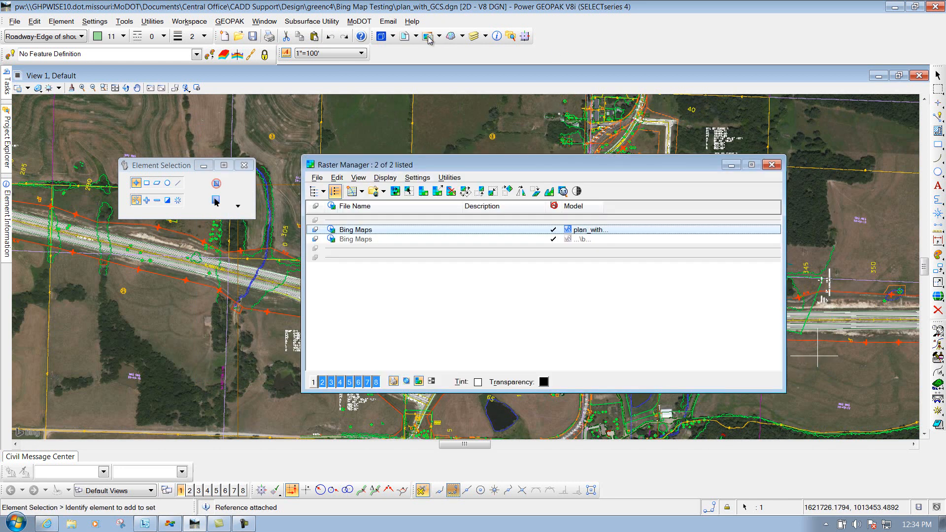
{"action": "left_click", "coordinate": [364, 240]}
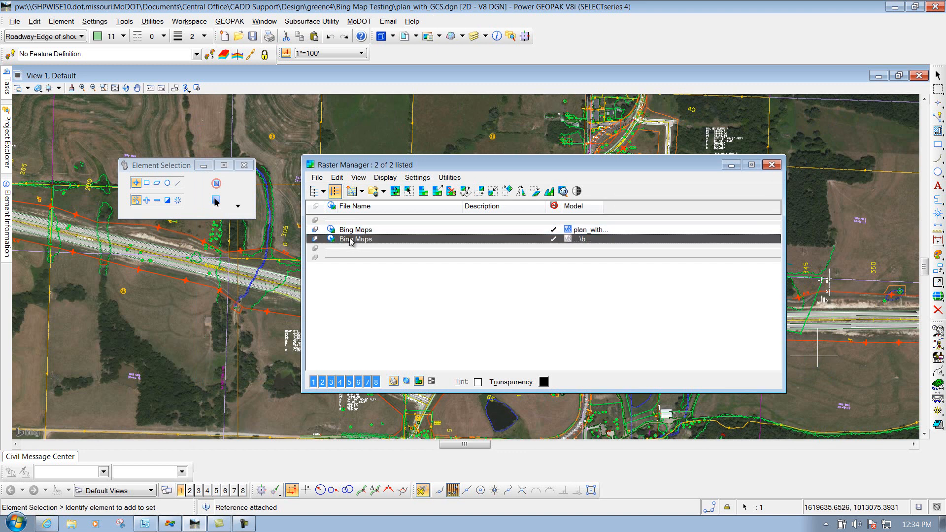
{"action": "left_click", "coordinate": [352, 232]}
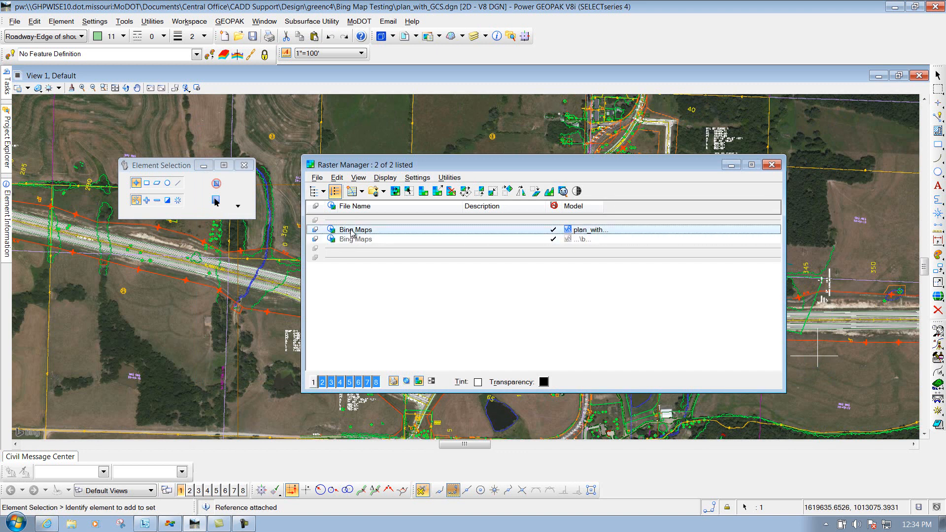
{"action": "right_click", "coordinate": [337, 234]}
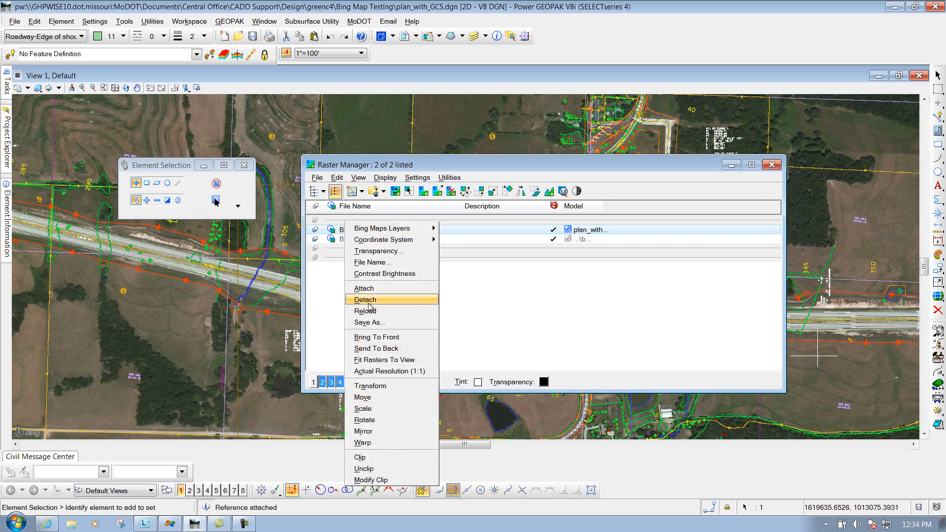
{"action": "left_click", "coordinate": [369, 301]}
Check the commands available for the Bing Maps raster of bing_map_central_zone.dgn and switch its View 1 display off and back on.
{"action": "left_click", "coordinate": [348, 232]}
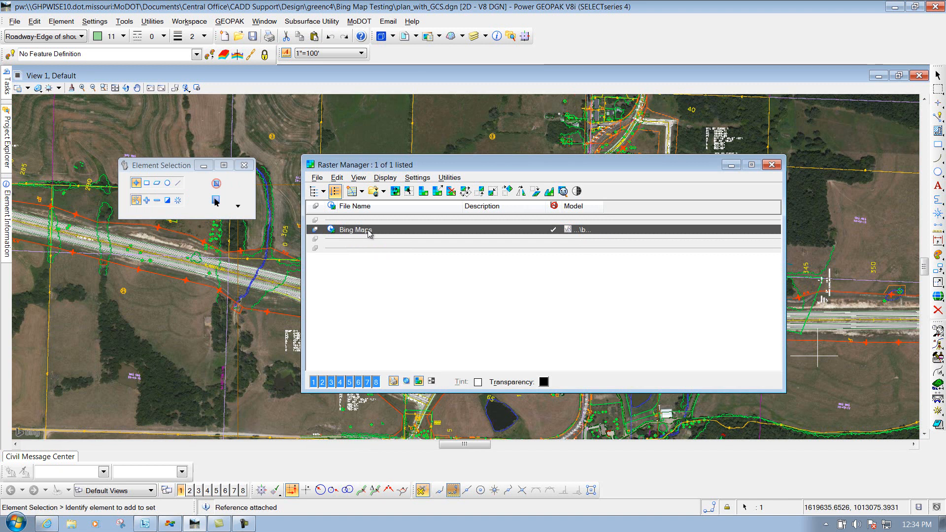
{"action": "right_click", "coordinate": [359, 232]}
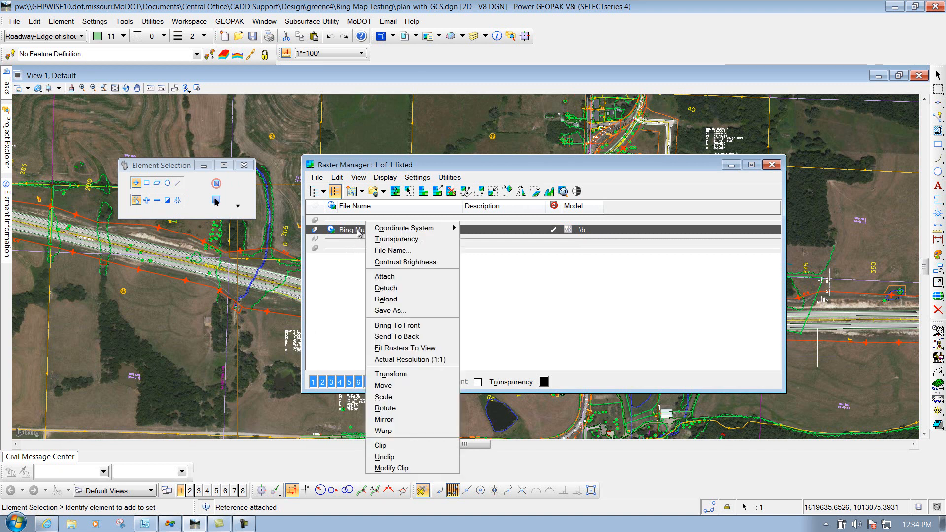
{"action": "left_click", "coordinate": [345, 280]}
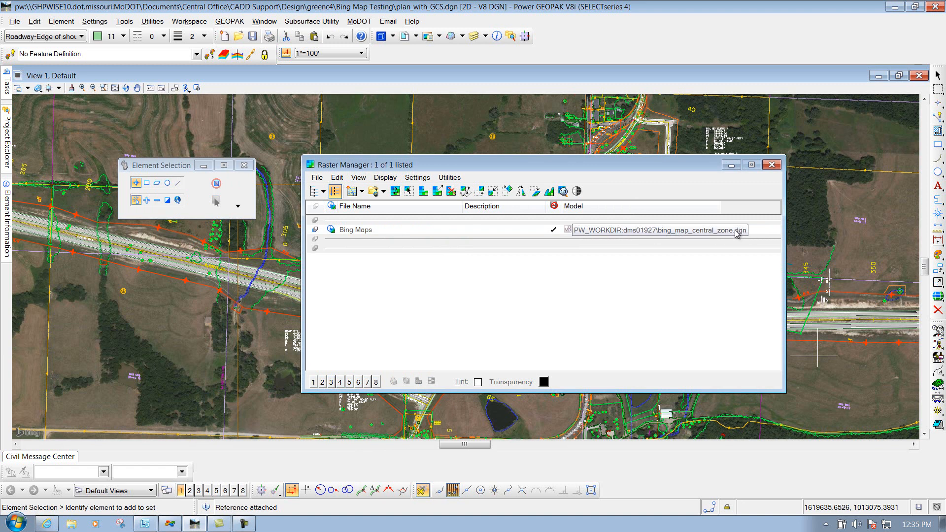
{"action": "left_click", "coordinate": [349, 231]}
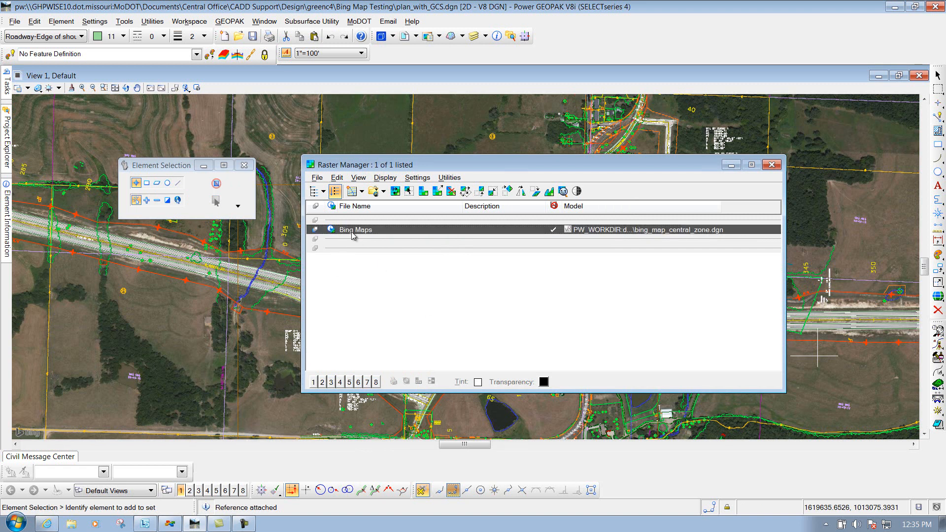
{"action": "left_click", "coordinate": [314, 383]}
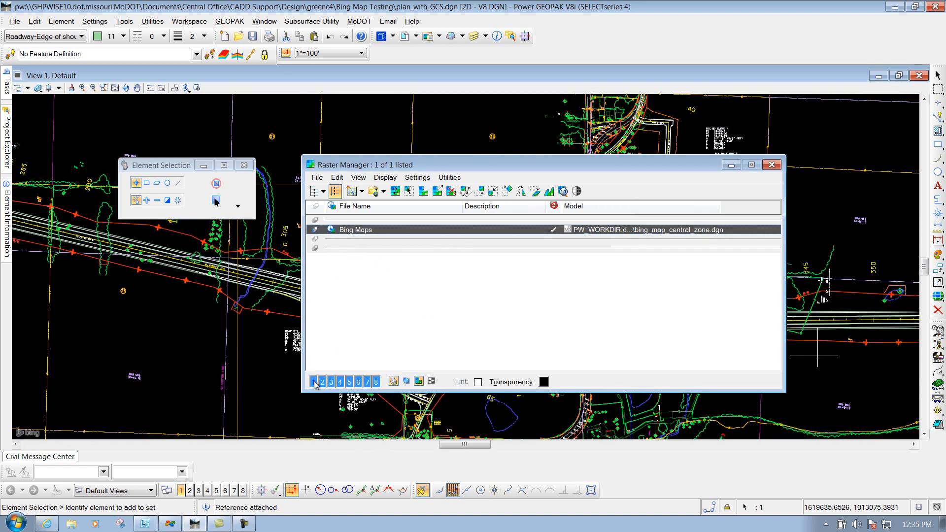
{"action": "left_click", "coordinate": [314, 383]}
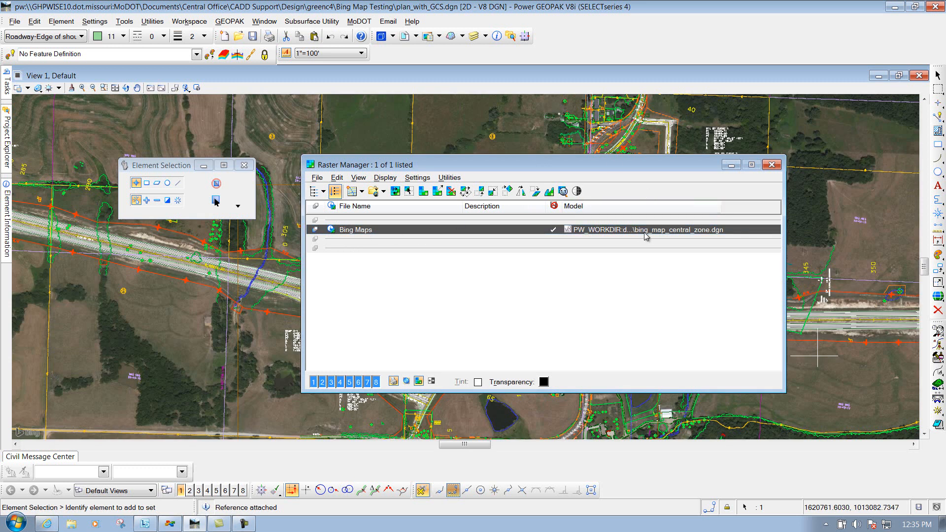
{"action": "left_click", "coordinate": [771, 165]}
Clip the bing_map_central_zone.dgn reference to the rectangular shape around the project, using the Element clip boundary method.
{"action": "scroll", "coordinate": [468, 277], "scroll_direction": "down", "scroll_amount": 5}
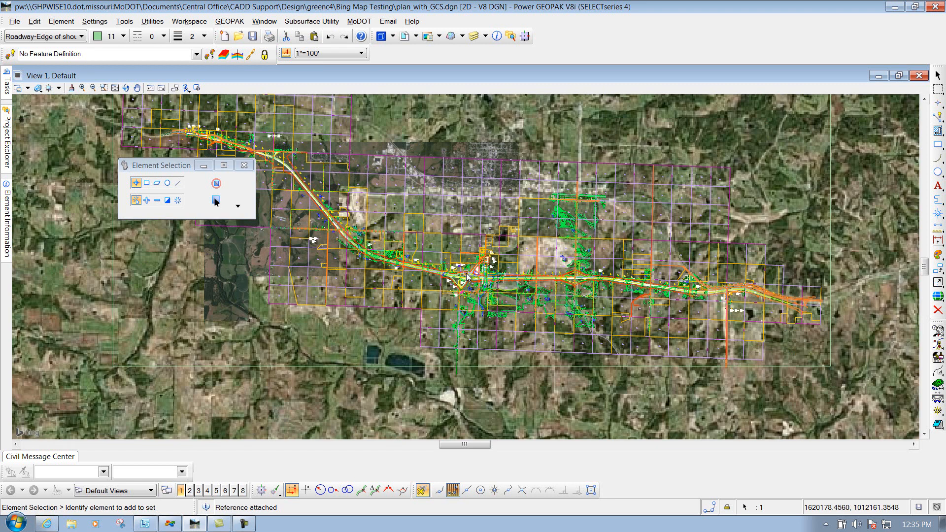
{"action": "scroll", "coordinate": [466, 276], "scroll_direction": "down", "scroll_amount": 2}
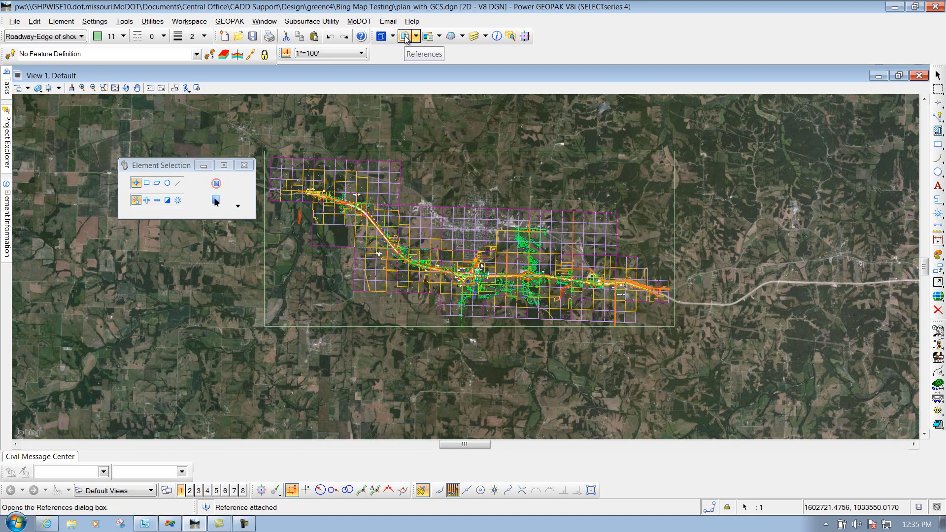
{"action": "left_click", "coordinate": [405, 37]}
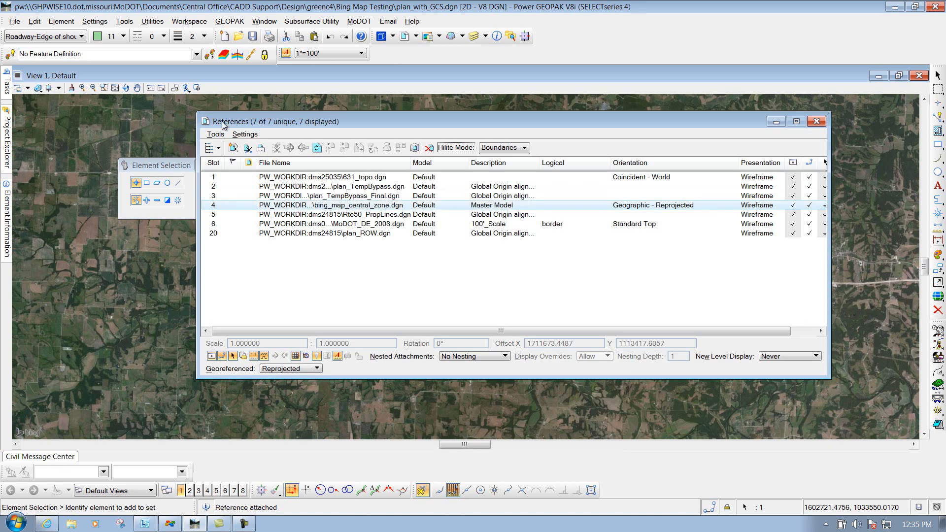
{"action": "left_click_drag", "start_coordinate": [347, 123], "coordinate": [423, 192]}
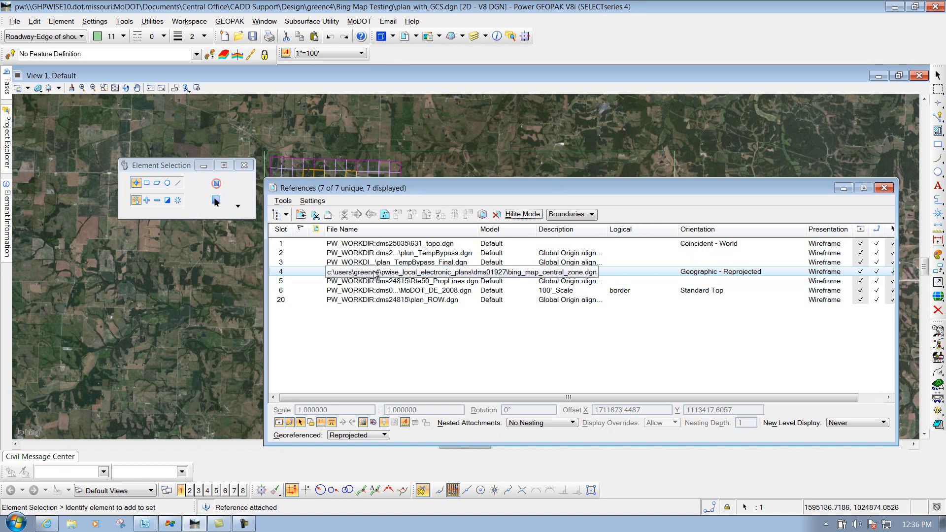
{"action": "left_click", "coordinate": [285, 202]}
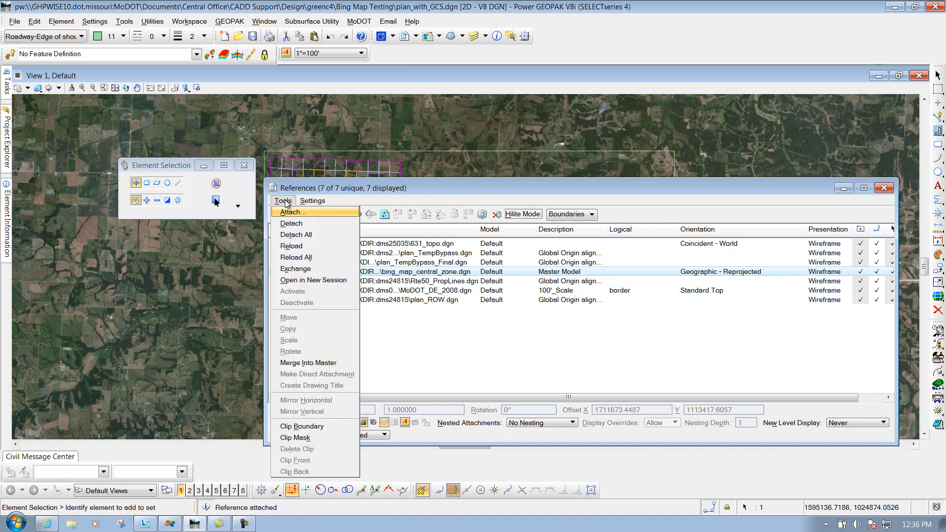
{"action": "left_click", "coordinate": [305, 427]}
{"action": "left_click_drag", "start_coordinate": [182, 169], "coordinate": [136, 138]}
{"action": "left_click", "coordinate": [134, 150]}
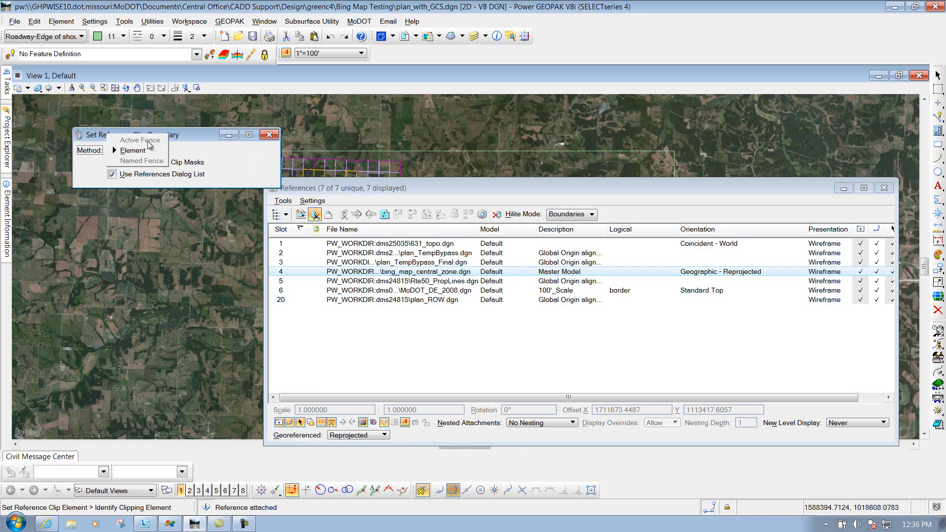
{"action": "left_click", "coordinate": [134, 151]}
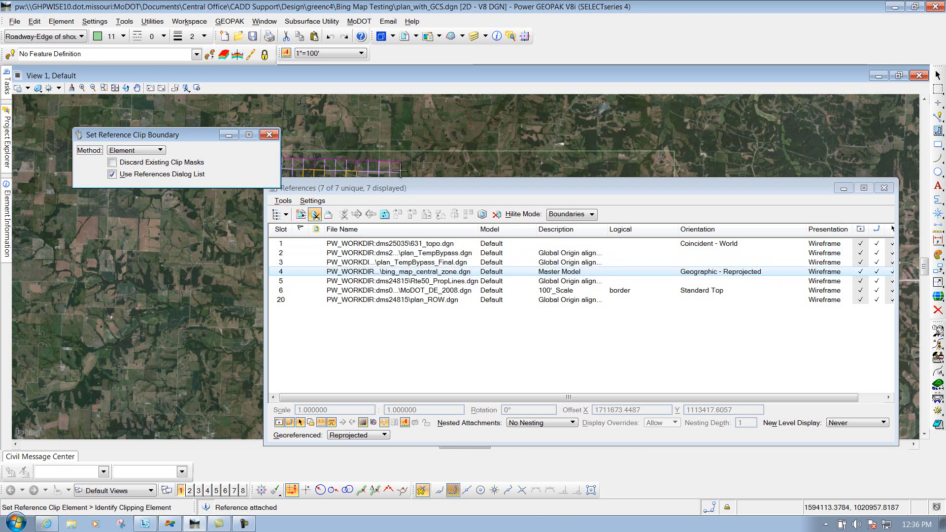
{"action": "left_click", "coordinate": [425, 151]}
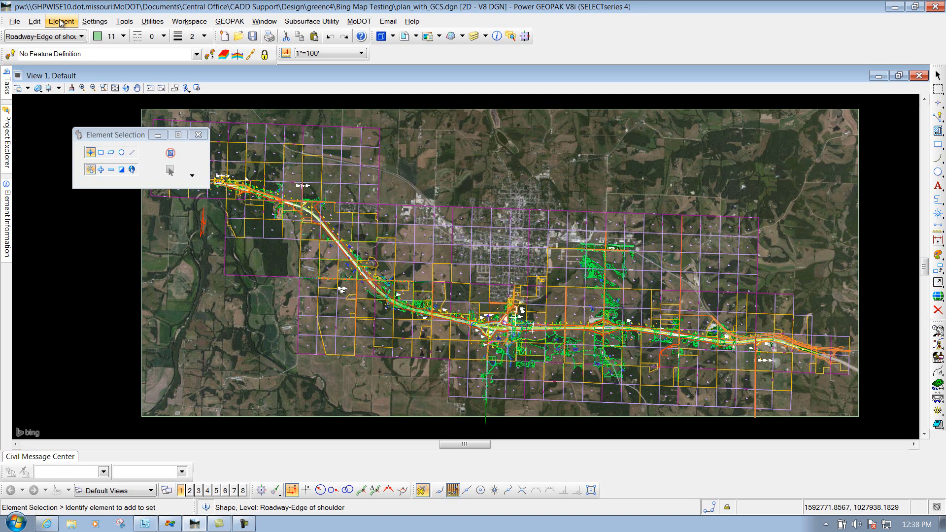
Activate the Descartes product add-in and agree to continue loading it.
{"action": "left_click", "coordinate": [126, 22]}
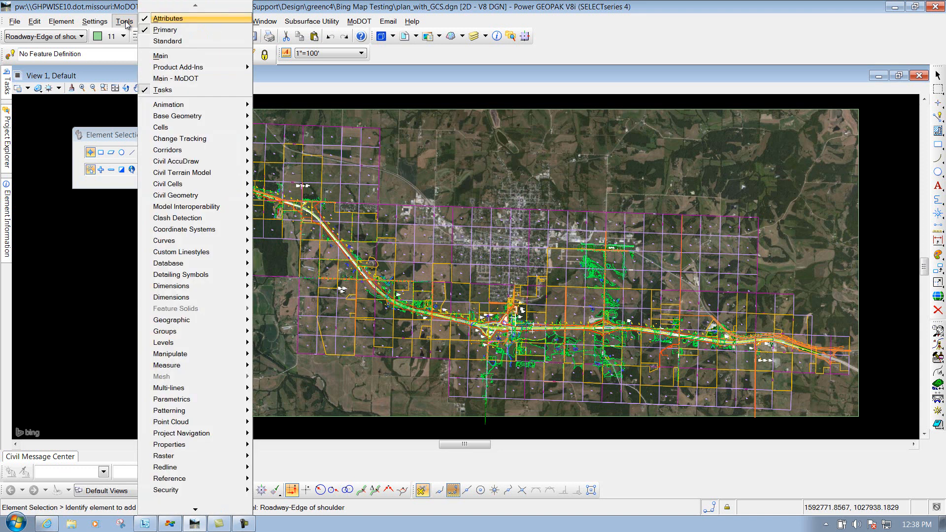
{"action": "mouse_move", "coordinate": [169, 67]}
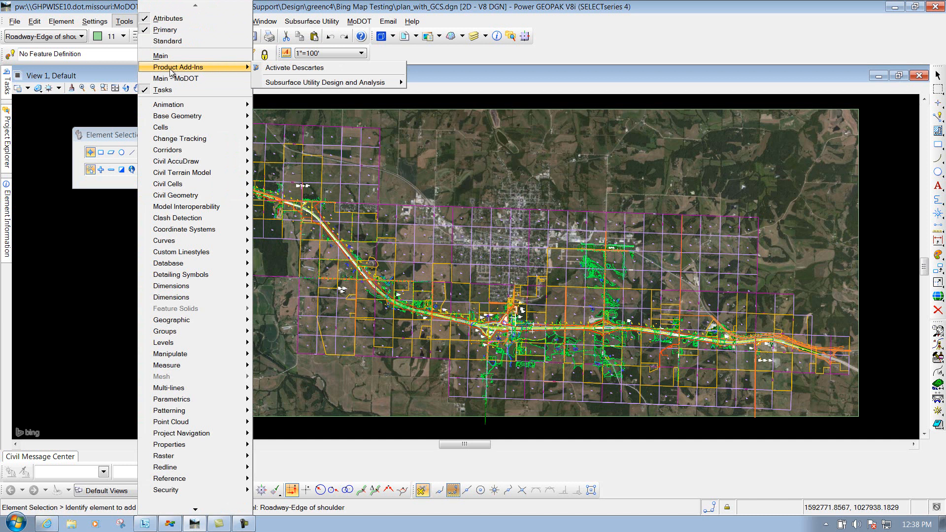
{"action": "left_click", "coordinate": [277, 69]}
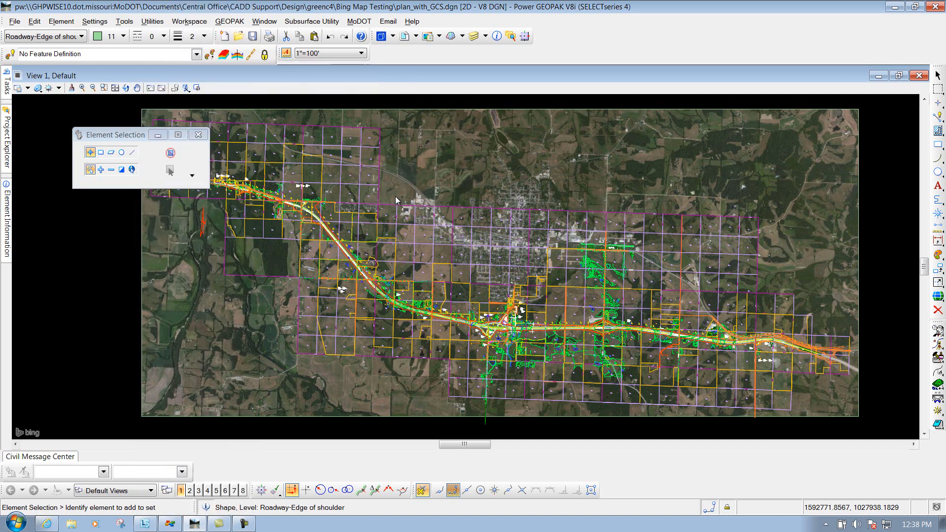
{"action": "left_click_drag", "start_coordinate": [271, 105], "coordinate": [277, 231]}
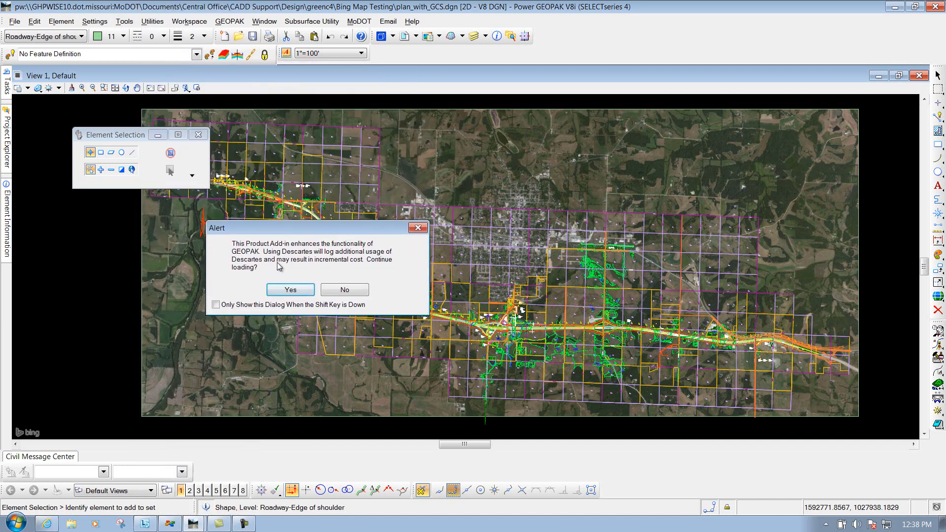
{"action": "left_click", "coordinate": [290, 290]}
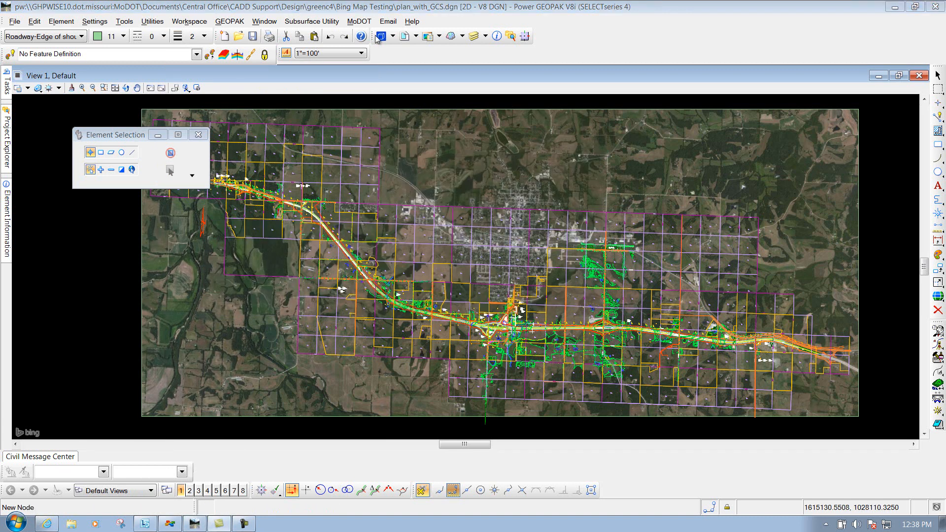
Start a MoDOT Descartes plot for the Lexmark X862de at CADD Support, paper size b, Black & White, dismissing the driver file selection dialogs.
{"action": "left_click", "coordinate": [359, 23]}
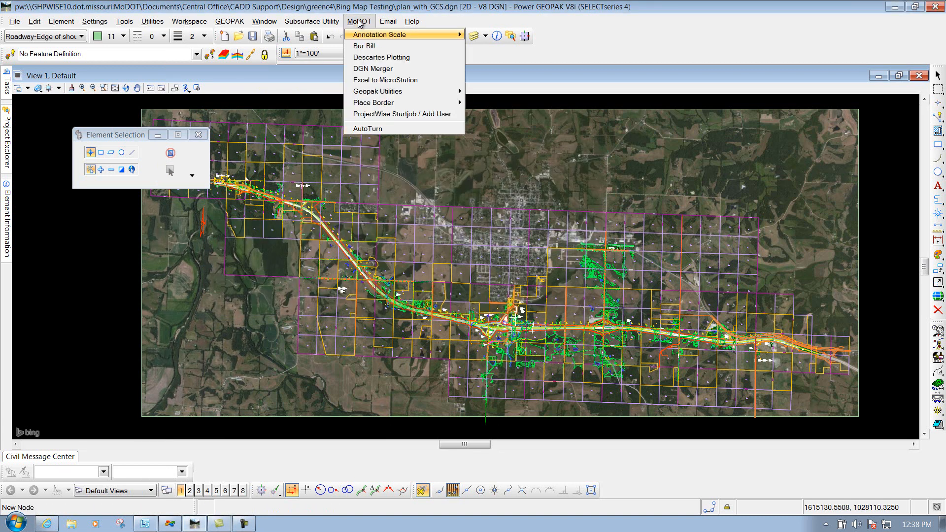
{"action": "left_click", "coordinate": [371, 57]}
{"action": "left_click_drag", "start_coordinate": [253, 159], "coordinate": [345, 157]}
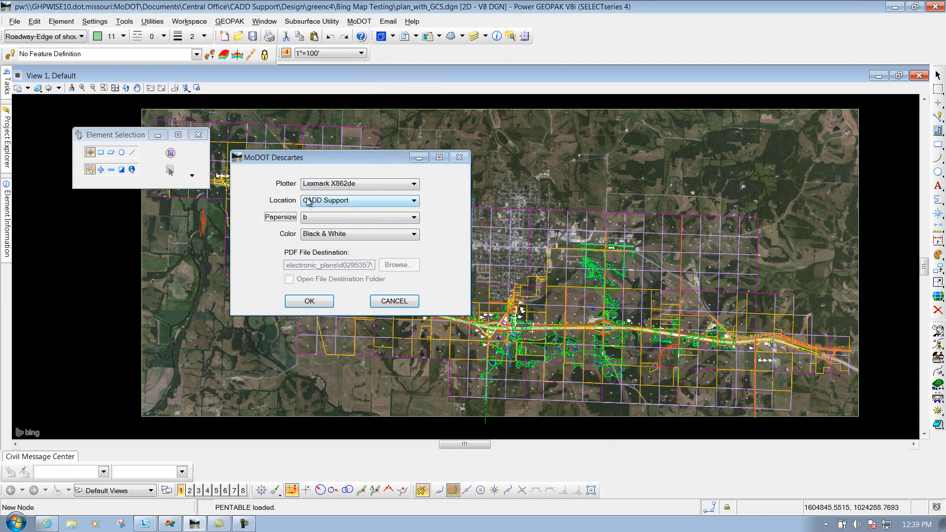
{"action": "left_click", "coordinate": [323, 235]}
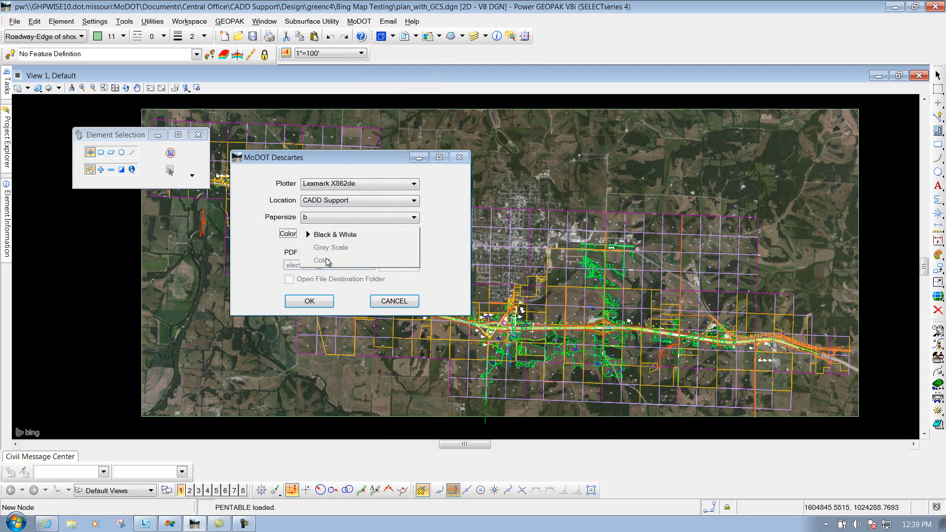
{"action": "left_click", "coordinate": [325, 258]}
{"action": "left_click", "coordinate": [323, 300]}
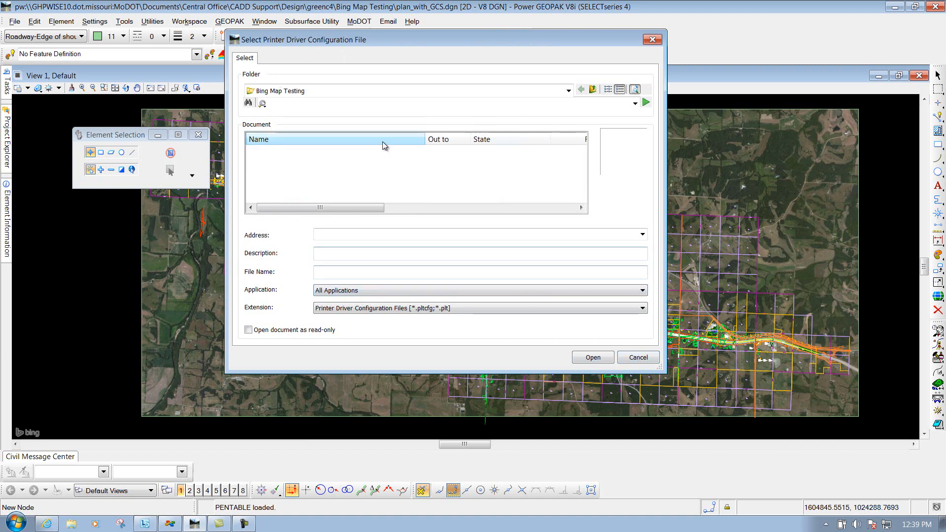
{"action": "left_click", "coordinate": [637, 360]}
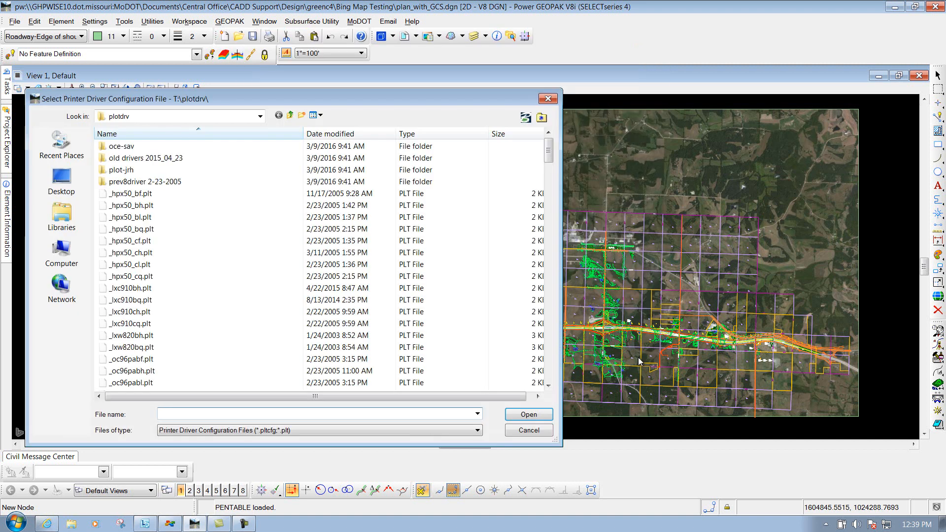
{"action": "left_click", "coordinate": [527, 432]}
{"action": "left_click", "coordinate": [527, 432]}
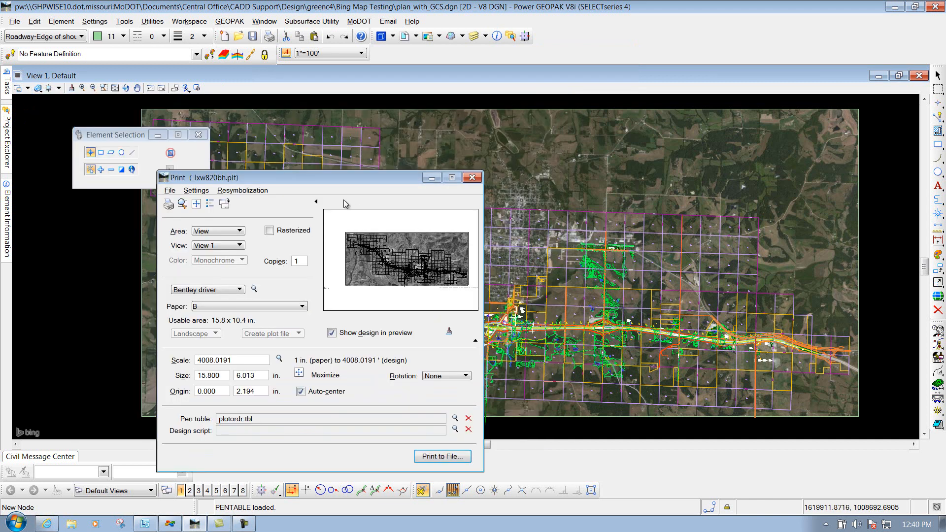
Turn on rasterized output for the print, and in the print attributes enable Line Weights and disable Constructions.
{"action": "left_click_drag", "start_coordinate": [324, 179], "coordinate": [412, 118]}
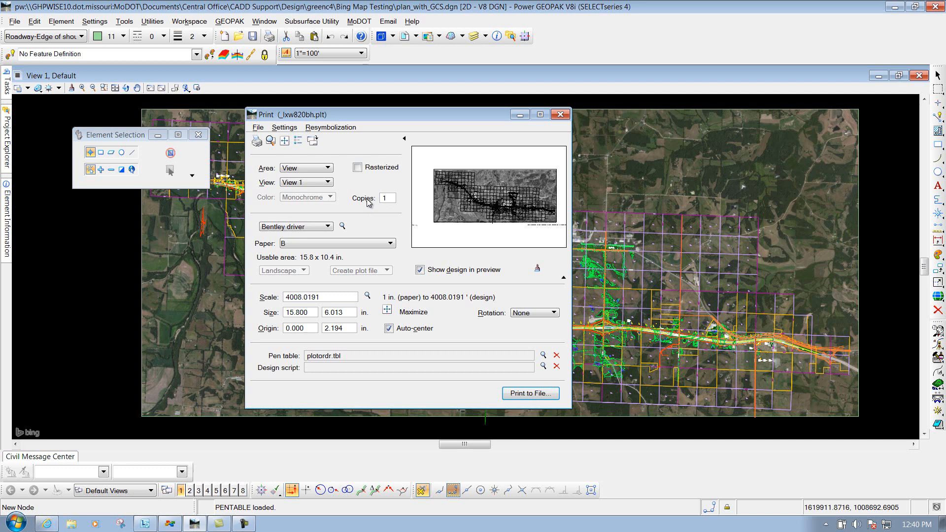
{"action": "left_click", "coordinate": [357, 167]}
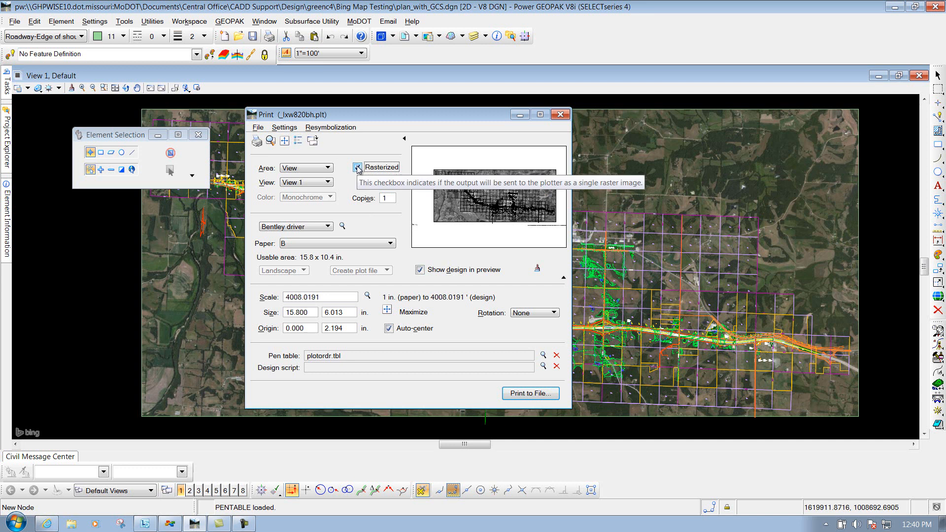
{"action": "left_click", "coordinate": [285, 127]}
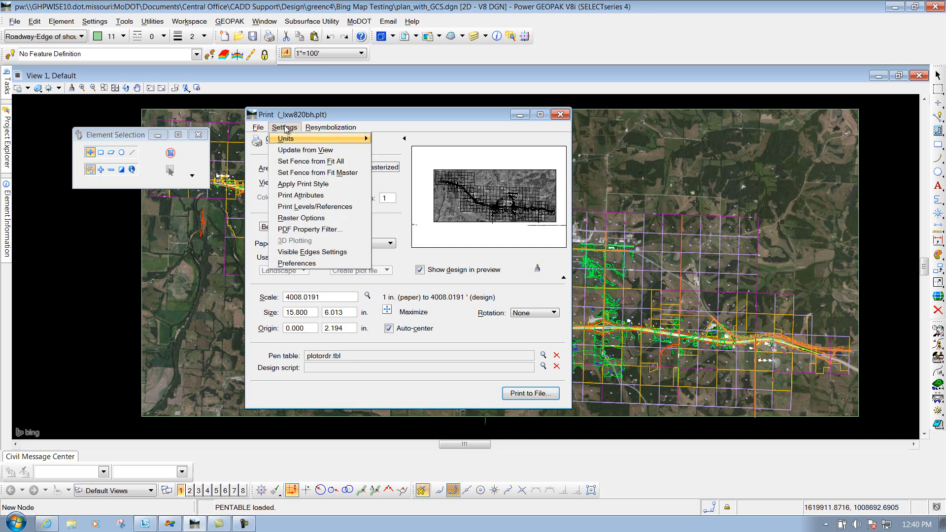
{"action": "left_click", "coordinate": [306, 195]}
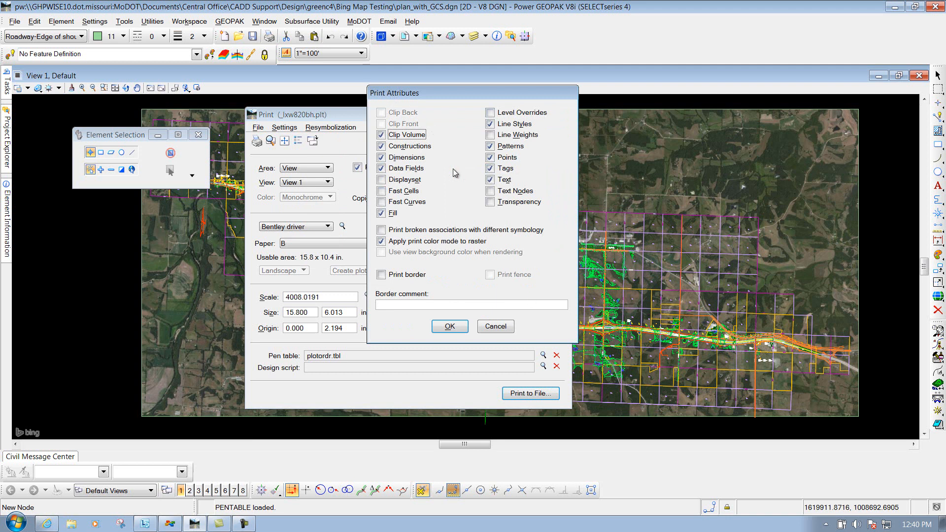
{"action": "left_click", "coordinate": [490, 136]}
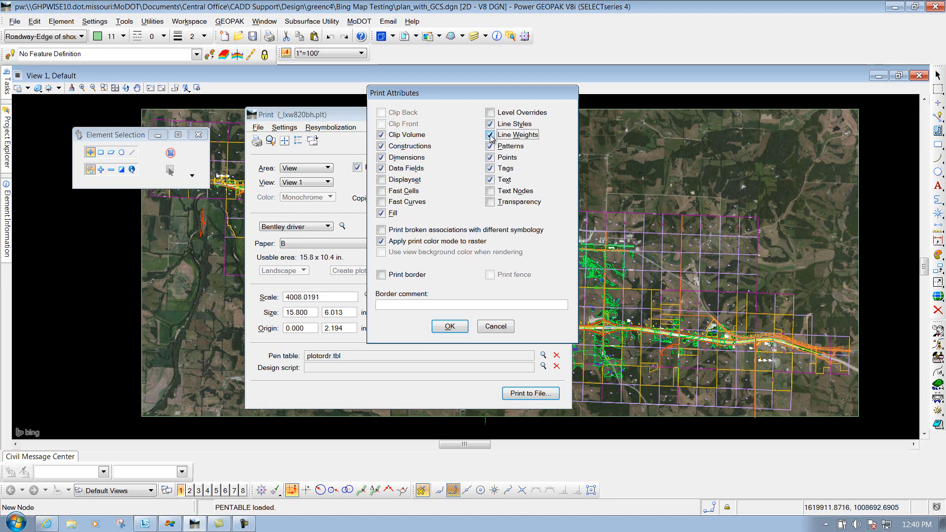
{"action": "left_click", "coordinate": [382, 146]}
{"action": "left_click", "coordinate": [450, 327]}
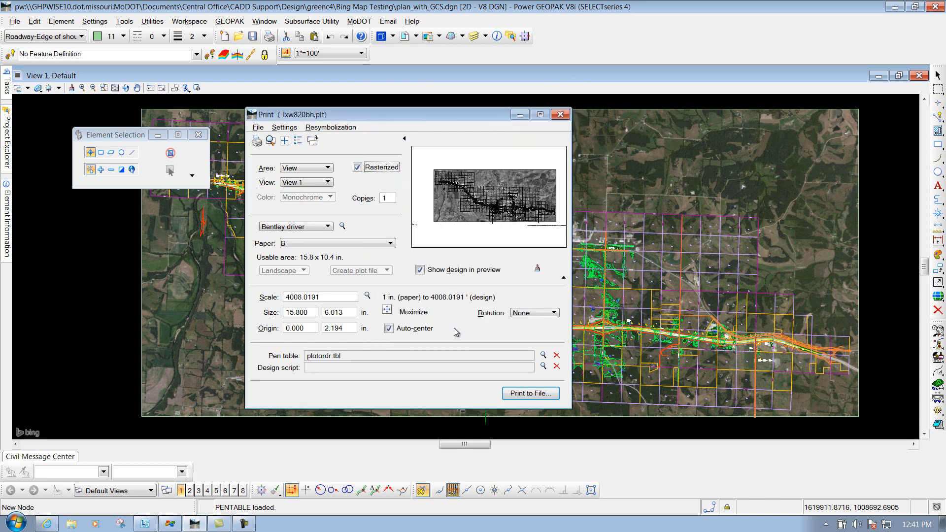
Review the print's raster options, including the quality factor and resolution, and leave them without applying changes.
{"action": "left_click", "coordinate": [284, 128]}
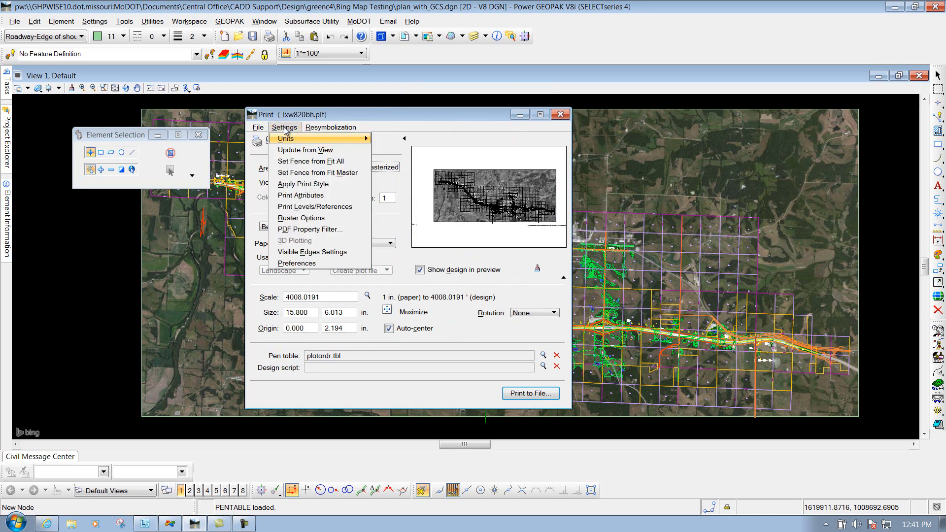
{"action": "left_click", "coordinate": [302, 218]}
{"action": "left_click_drag", "start_coordinate": [559, 109], "coordinate": [441, 158]}
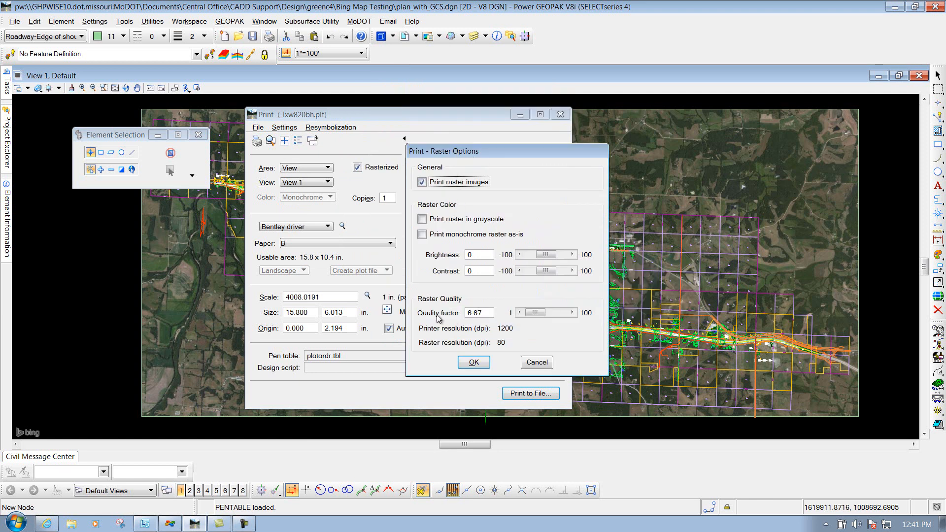
{"action": "mouse_move", "coordinate": [463, 317]}
{"action": "left_click", "coordinate": [538, 363]}
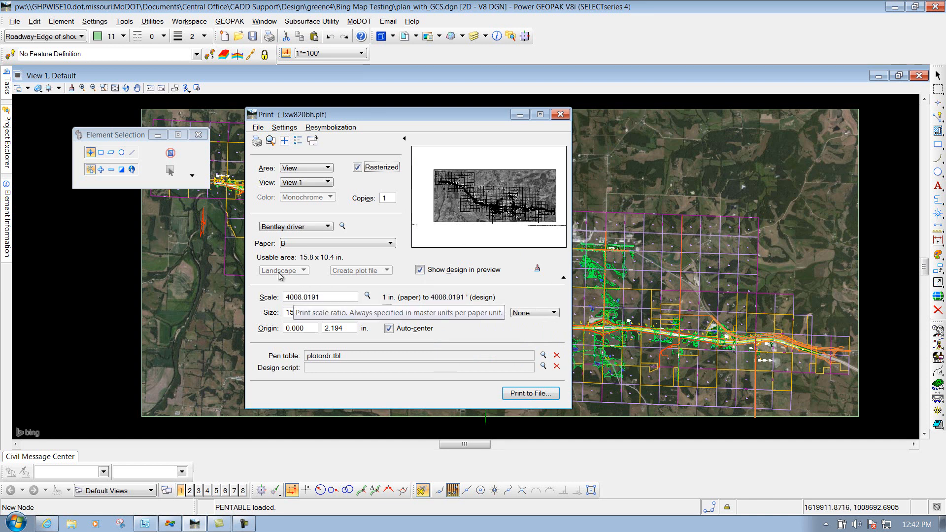
Adjust the raster quality factor in the print's raster options and accept the settings.
{"action": "left_click", "coordinate": [284, 127]}
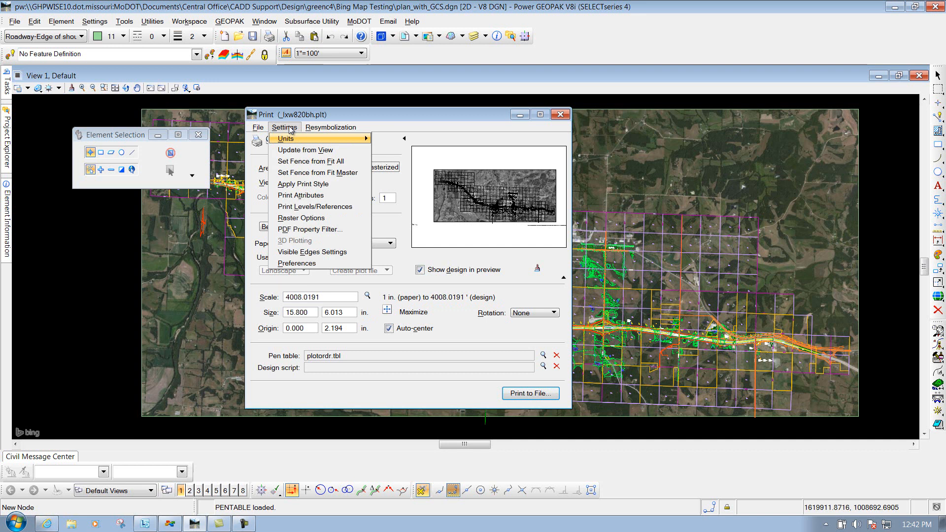
{"action": "left_click", "coordinate": [301, 217]}
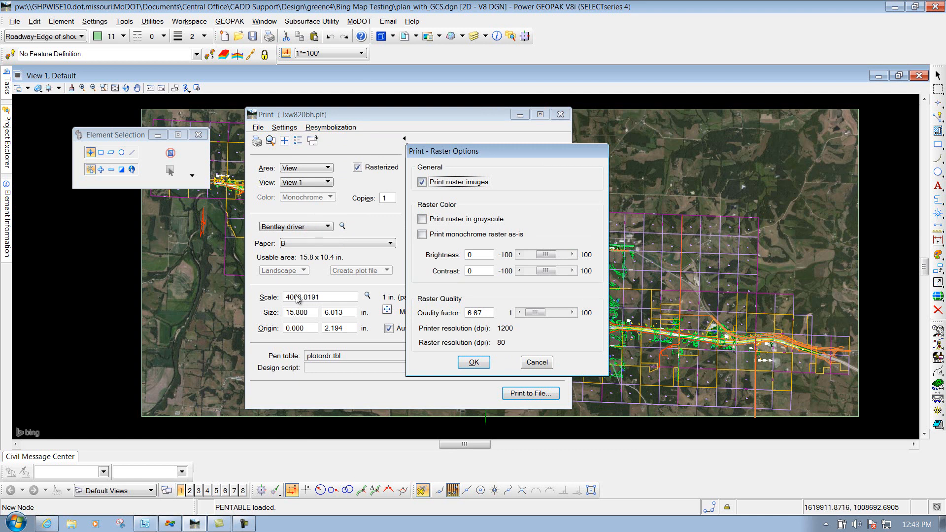
{"action": "left_click_drag", "start_coordinate": [537, 312], "coordinate": [555, 314]}
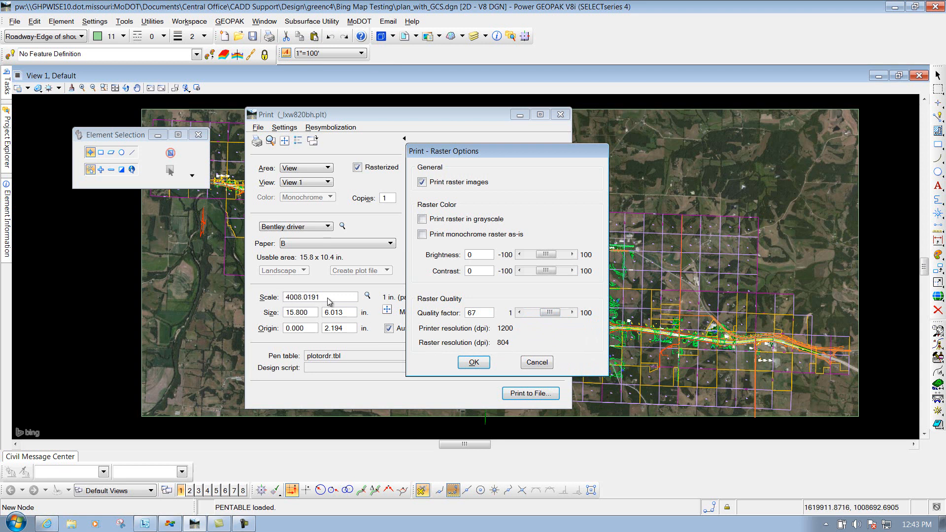
{"action": "left_click_drag", "start_coordinate": [549, 312], "coordinate": [537, 312]}
{"action": "left_click_drag", "start_coordinate": [472, 312], "coordinate": [487, 312]}
{"action": "key", "text": "BackSpace"}
{"action": "key", "text": "BackSpace"}
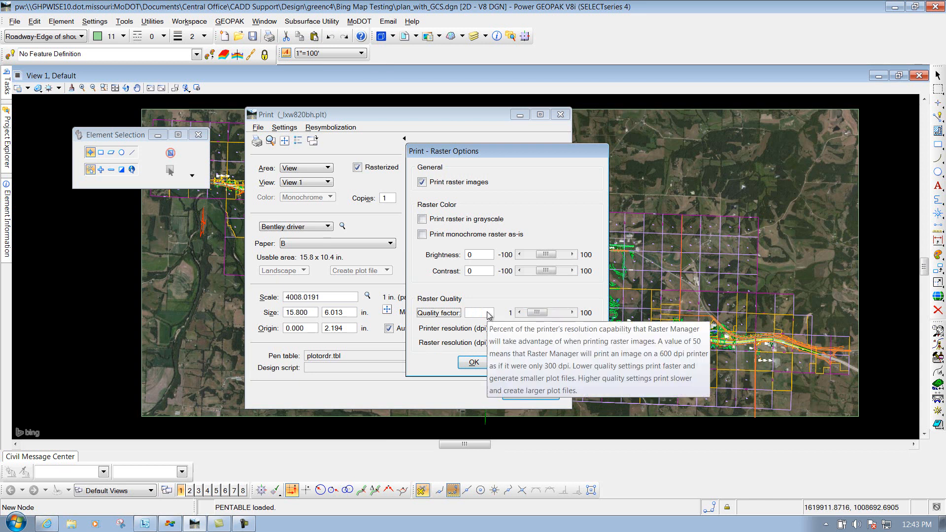
{"action": "key", "text": "Return"}
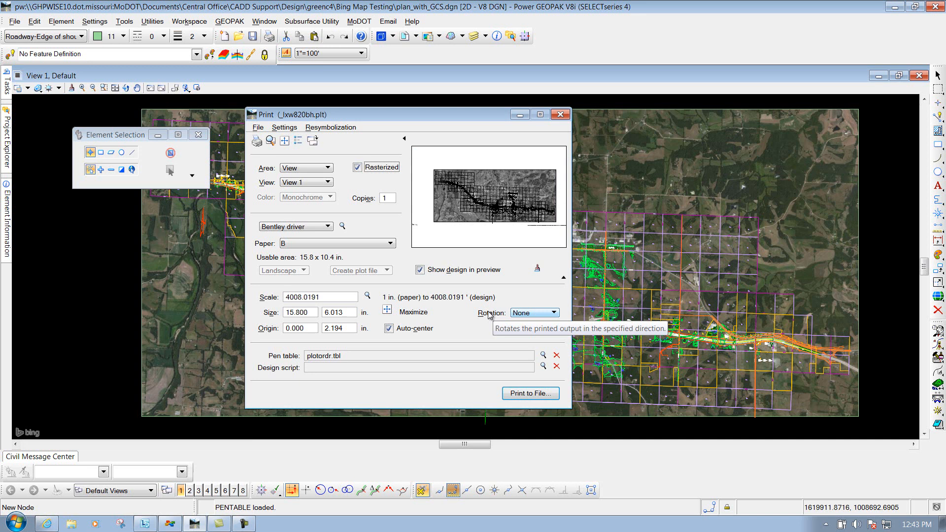
Send the print to a file without a document wizard, bypassing the ProjectWise save in favour of the T:\plotdrop_nt folder.
{"action": "left_click", "coordinate": [257, 141]}
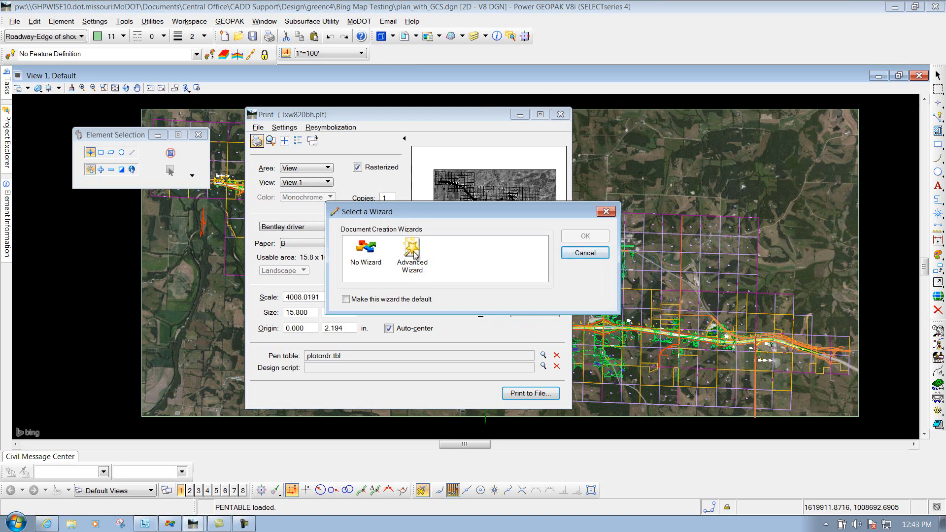
{"action": "left_click", "coordinate": [367, 249]}
{"action": "left_click", "coordinate": [600, 240]}
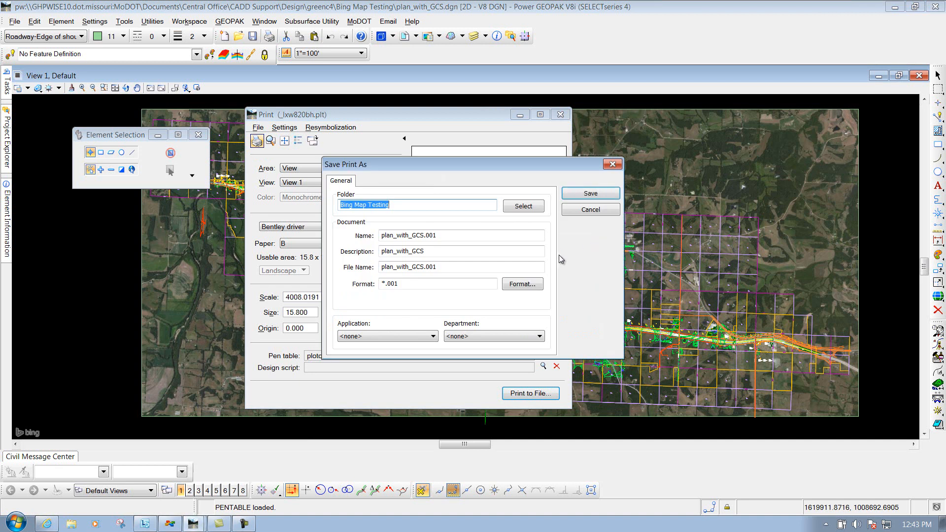
{"action": "left_click", "coordinate": [590, 210]}
{"action": "left_click_drag", "start_coordinate": [251, 92], "coordinate": [485, 67]}
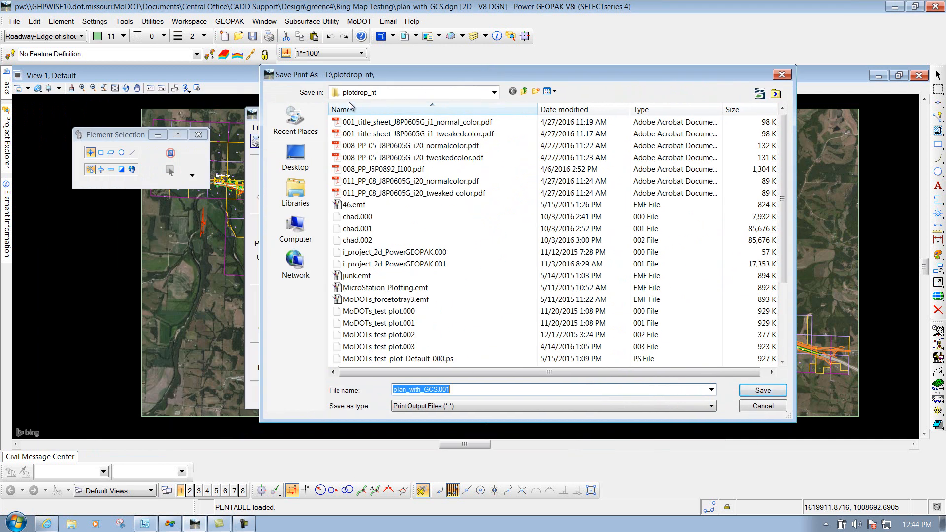